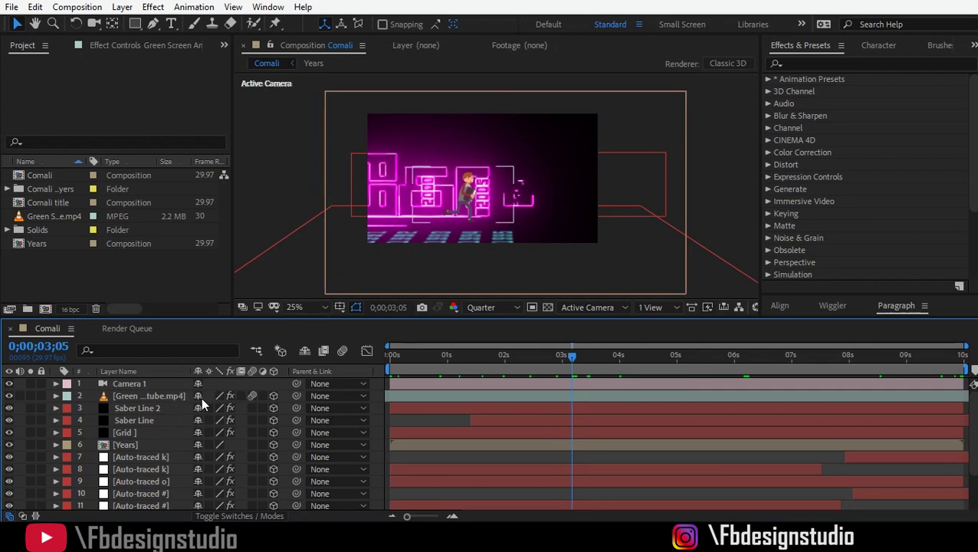
Move the playhead to about 0;00;05;13 and add the Comali composition to the render queue.
click(675, 355)
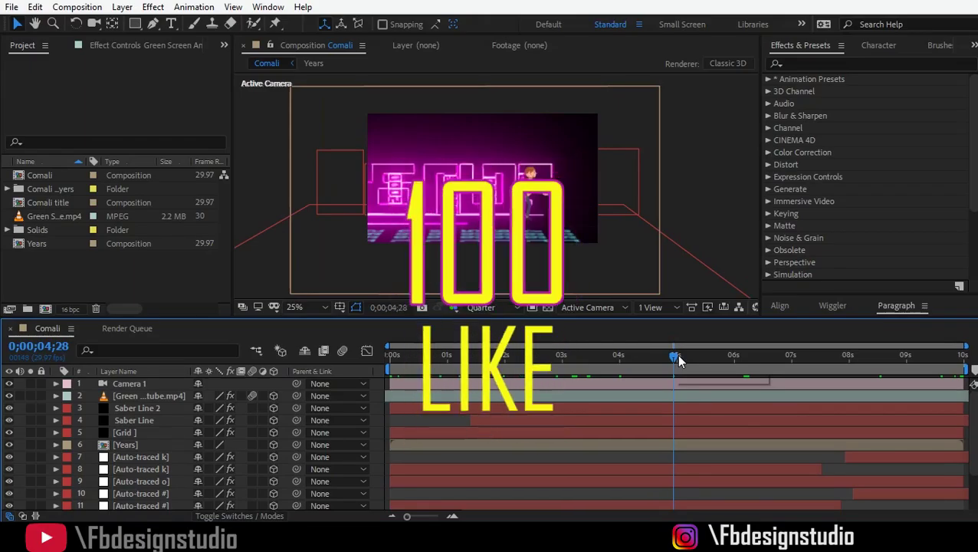
drag(676, 354, 702, 354)
click(96, 6)
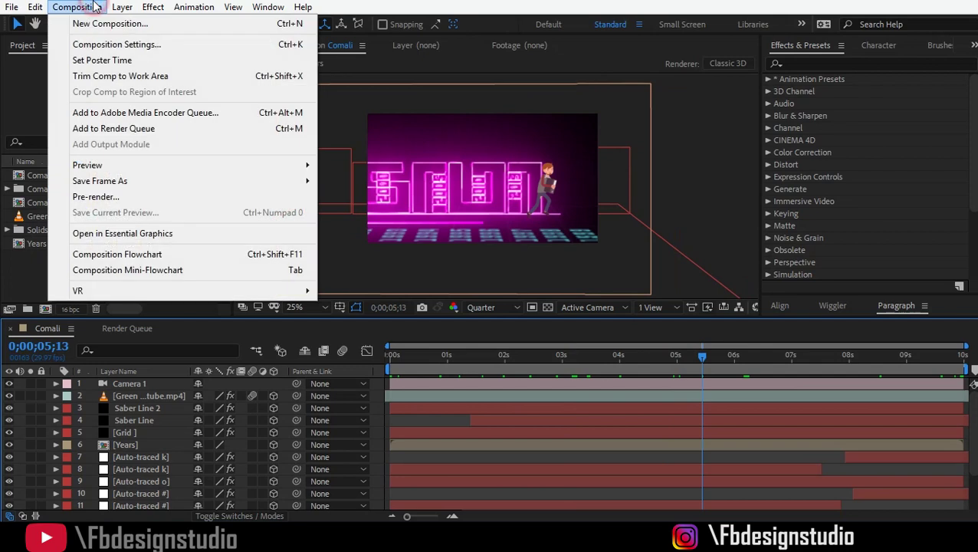
click(121, 128)
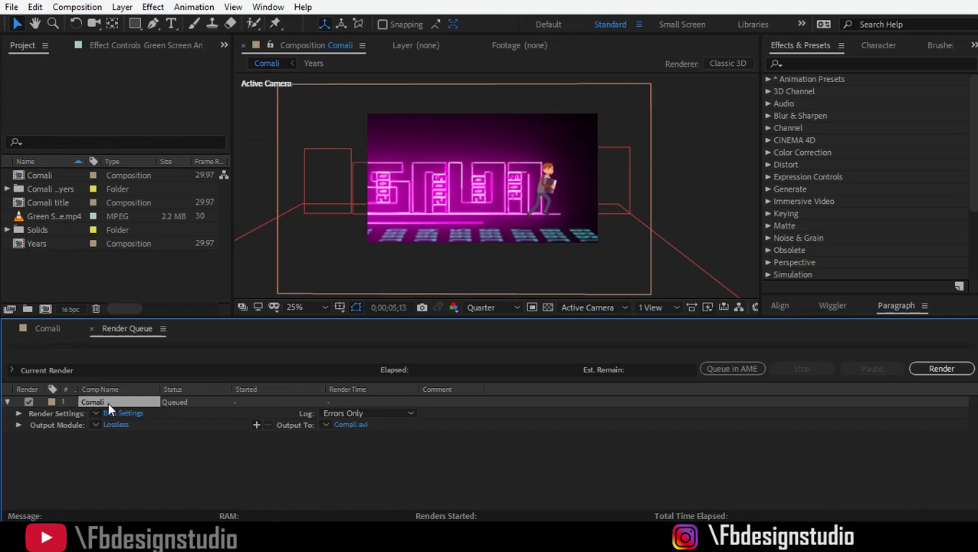
Set the Comali render item's output module to QuickTime format with RGB channels.
click(112, 423)
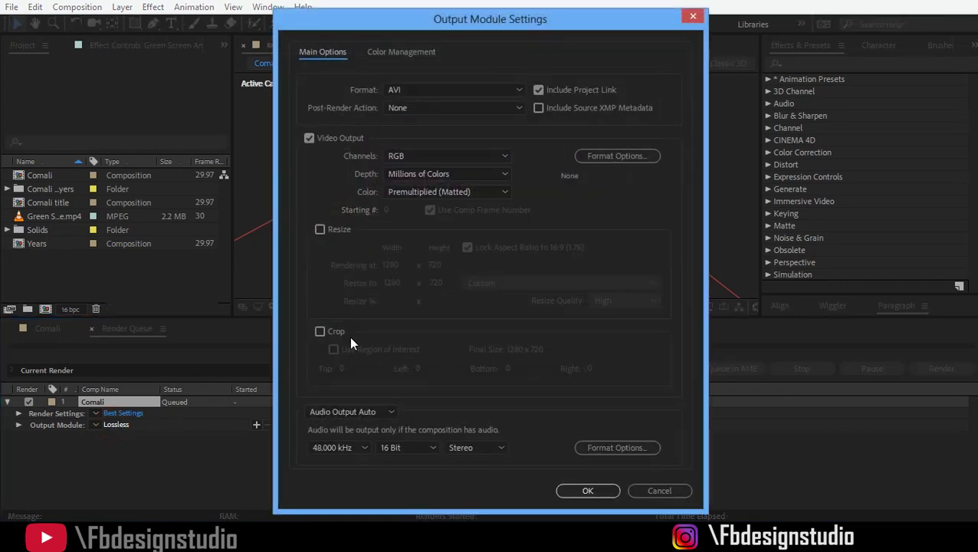
click(419, 90)
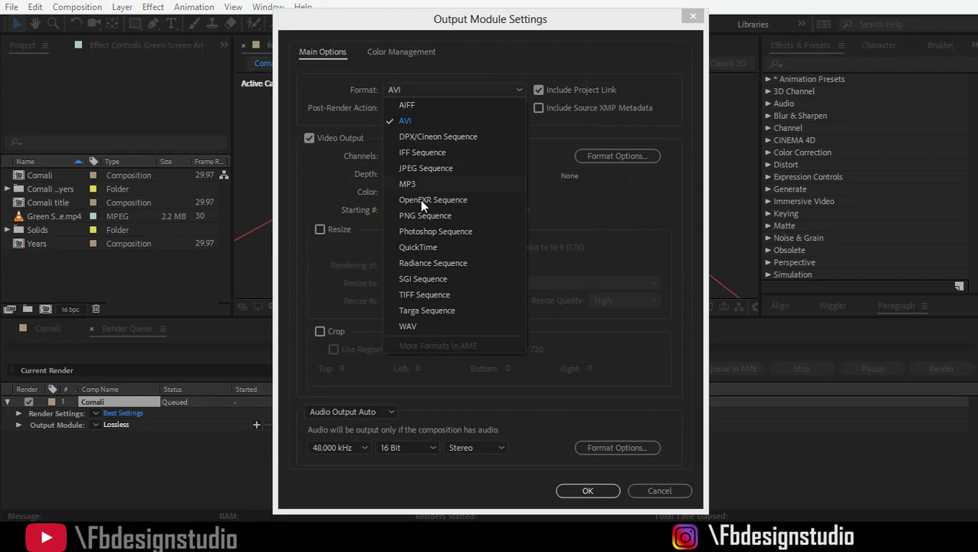
click(418, 246)
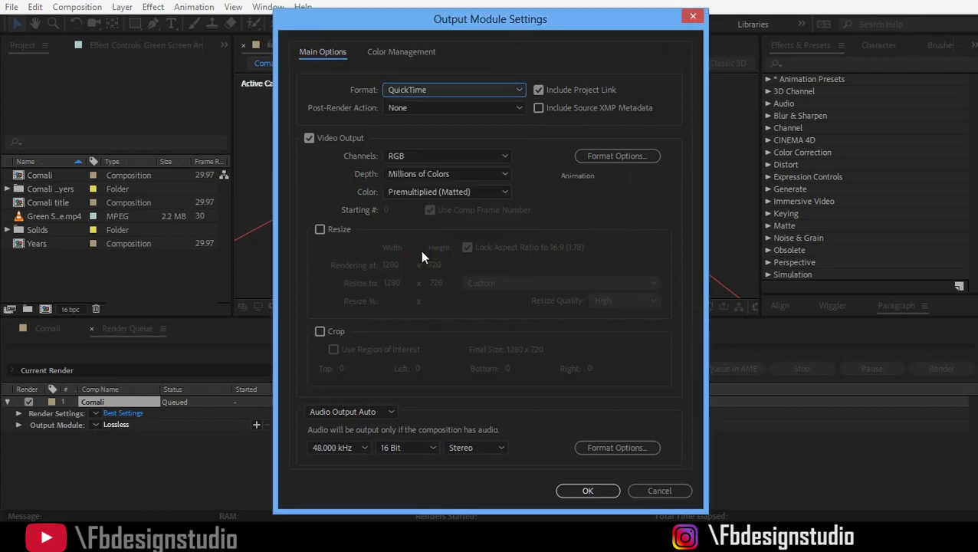
click(414, 158)
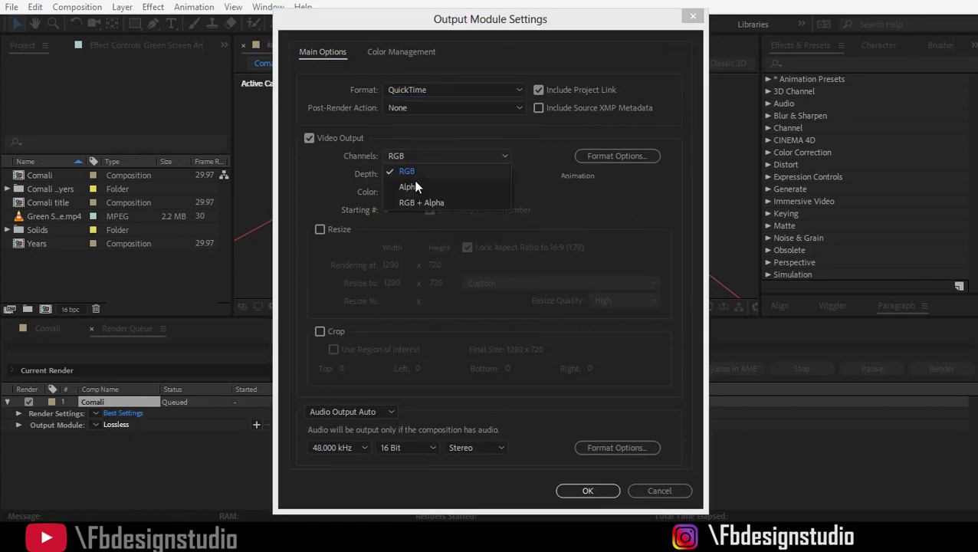
click(314, 152)
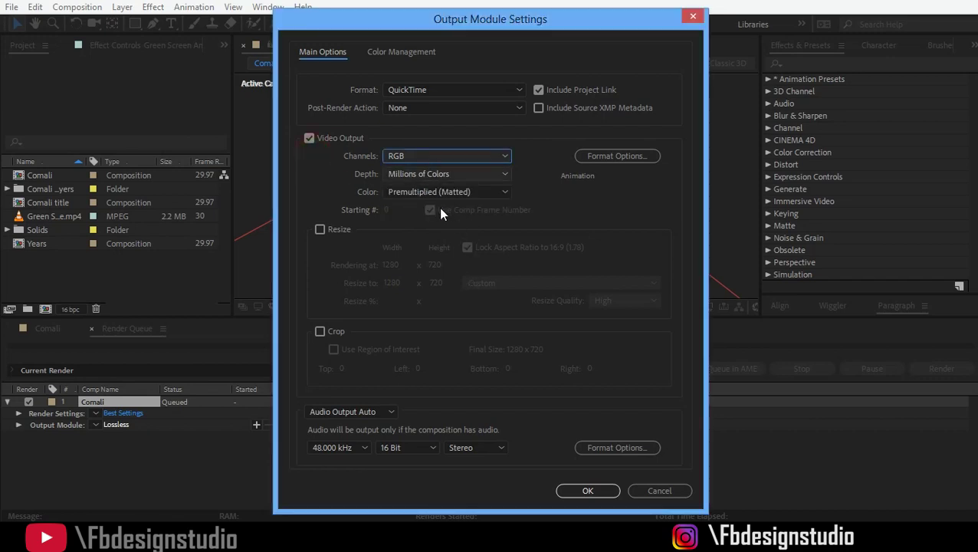
click(439, 156)
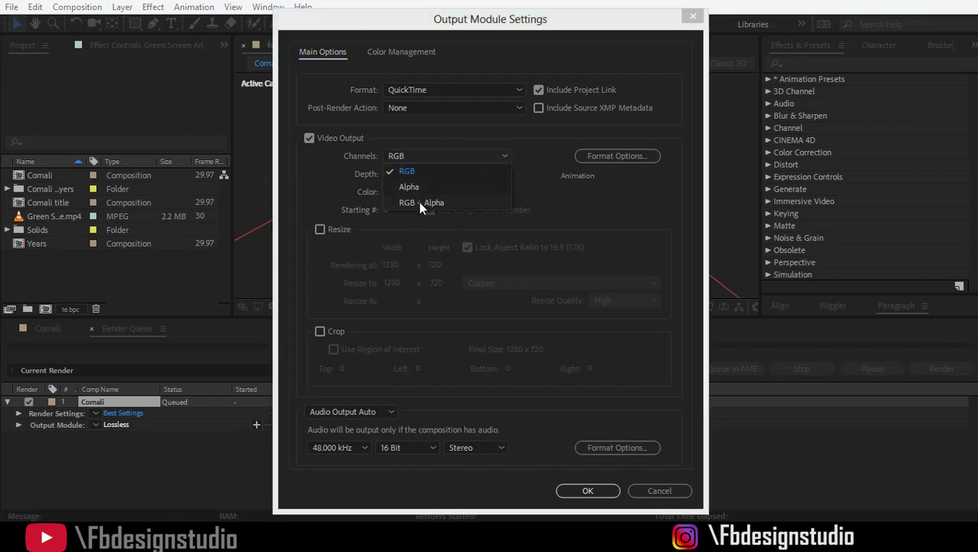
click(417, 202)
click(431, 157)
click(430, 167)
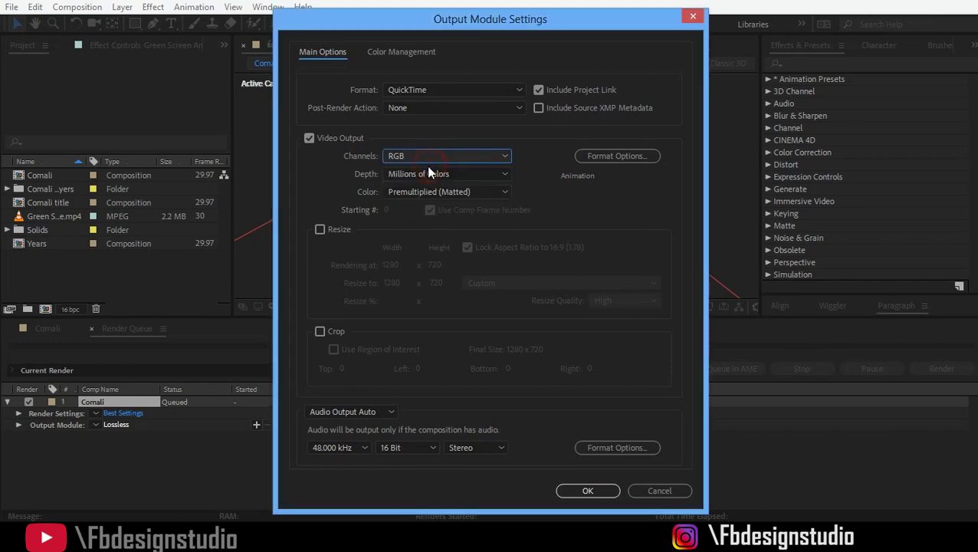
click(574, 491)
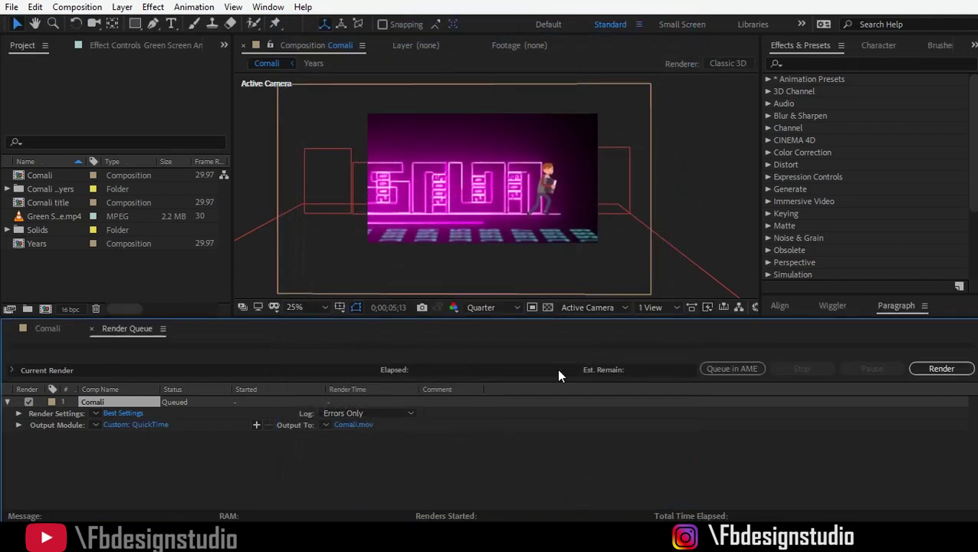
Watch the rendered Comali movie in QuickTime Player, close it, and return to the After Effects render queue.
click(358, 426)
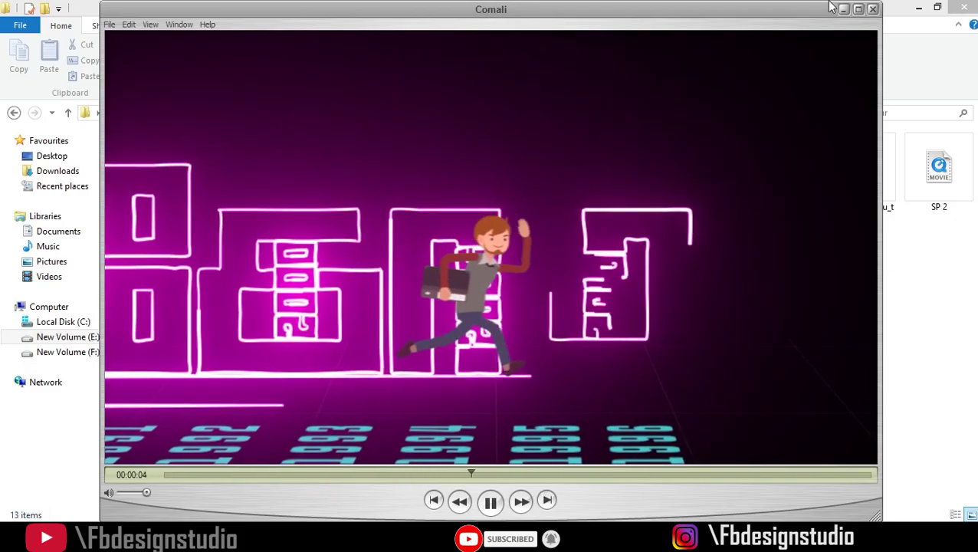
click(872, 10)
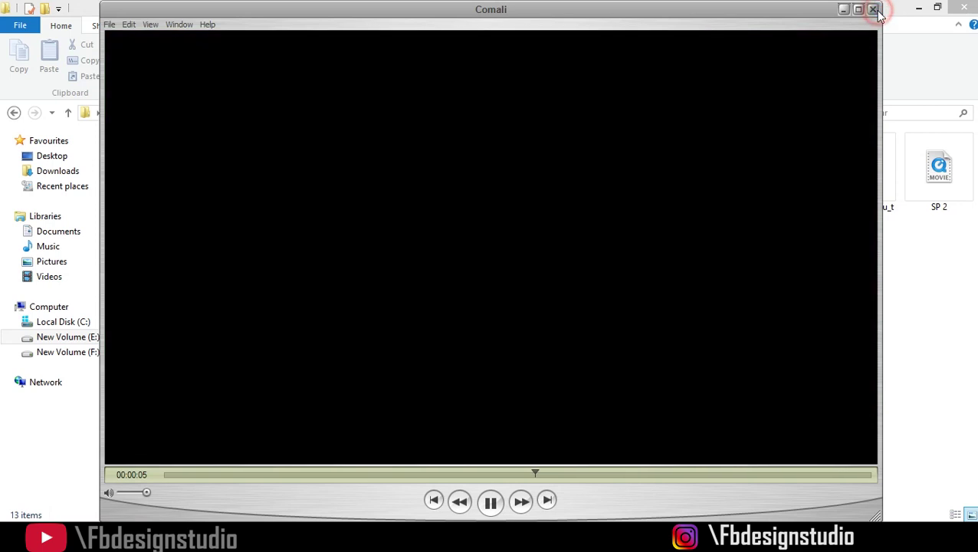
click(605, 338)
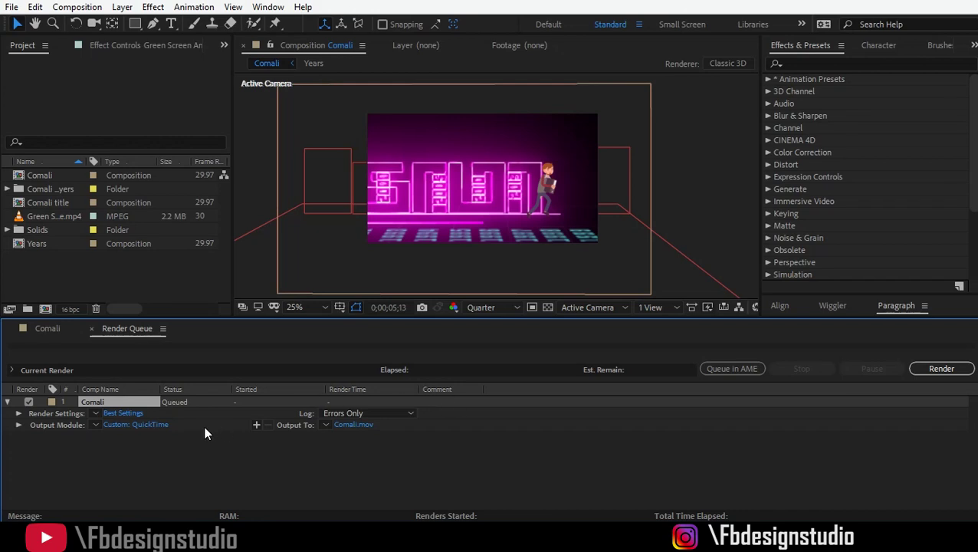
Try the Half, Quarter and Full resolutions in the Comali item's render settings and cancel the dialog.
click(115, 424)
click(126, 412)
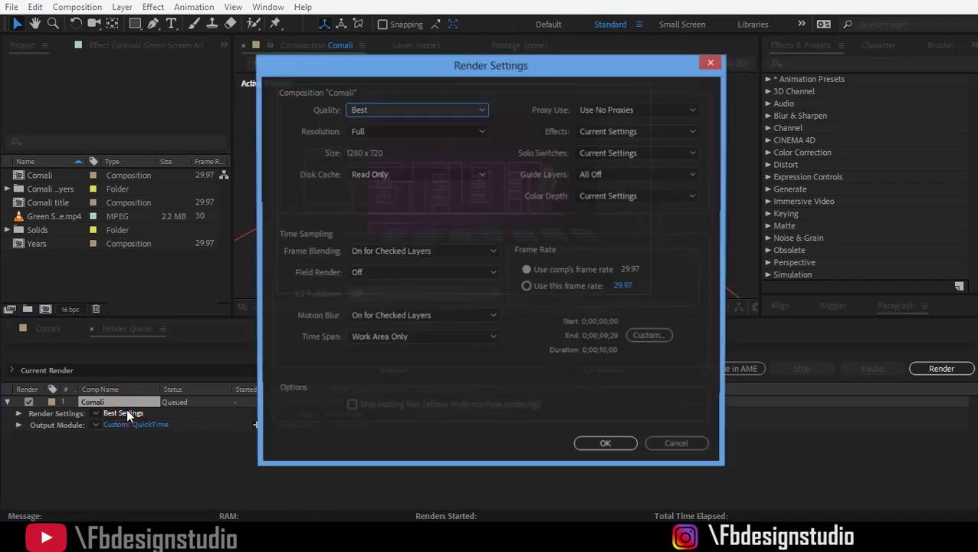
click(380, 111)
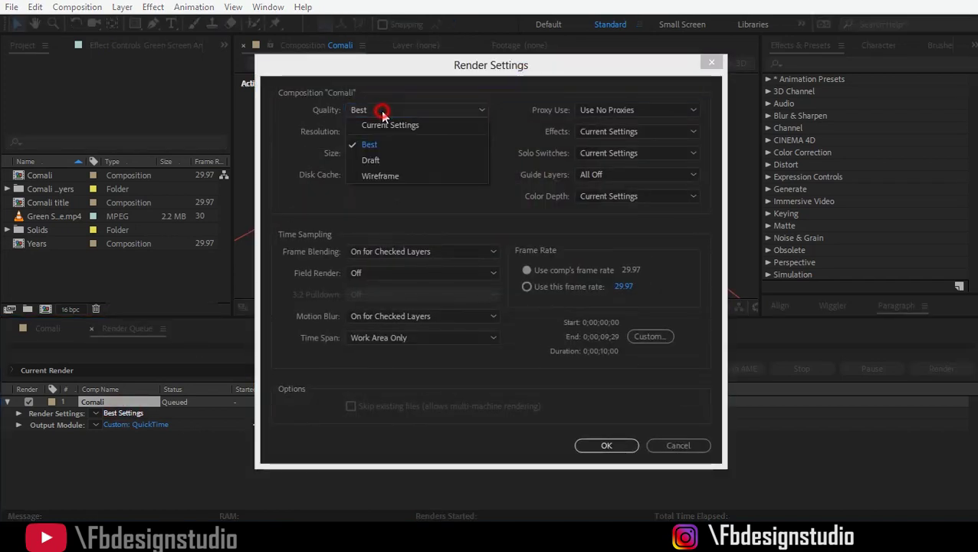
click(380, 110)
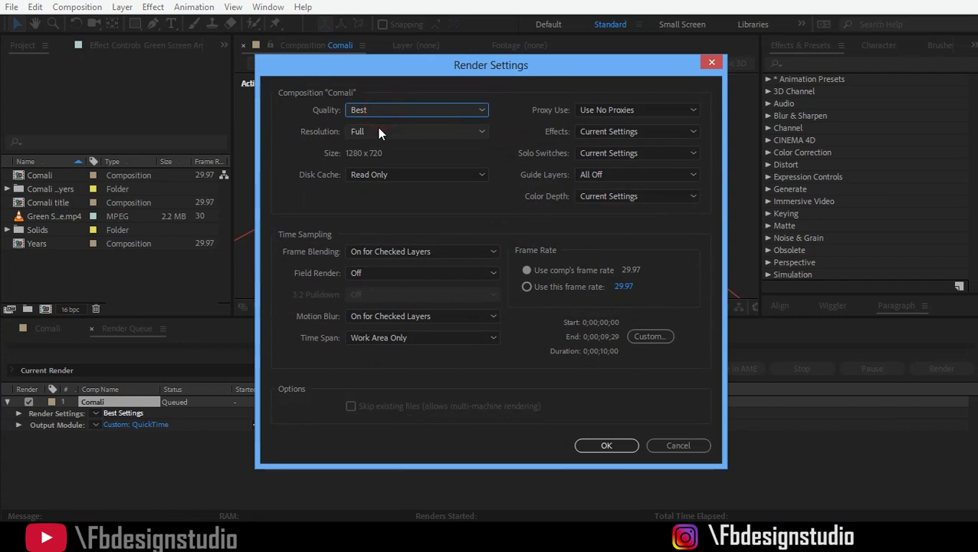
click(379, 132)
click(373, 181)
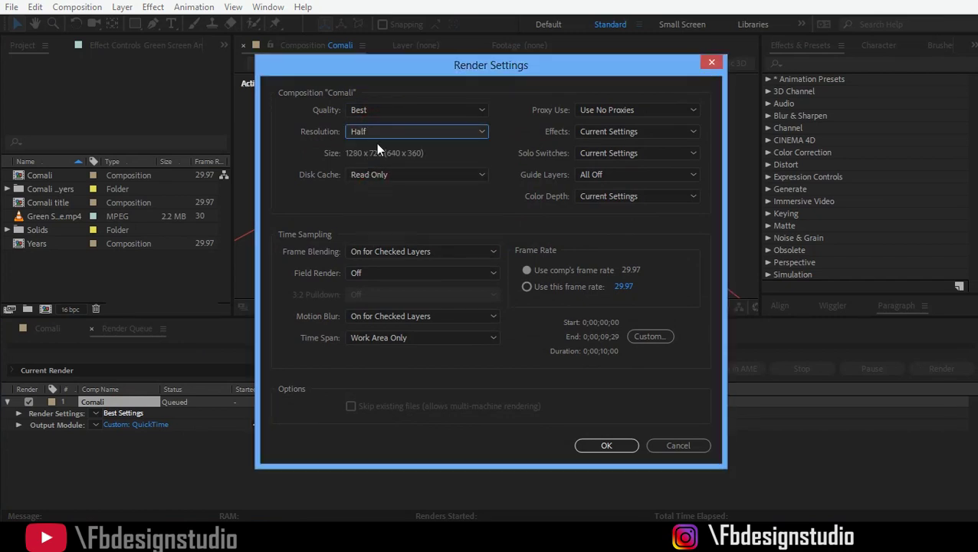
click(387, 127)
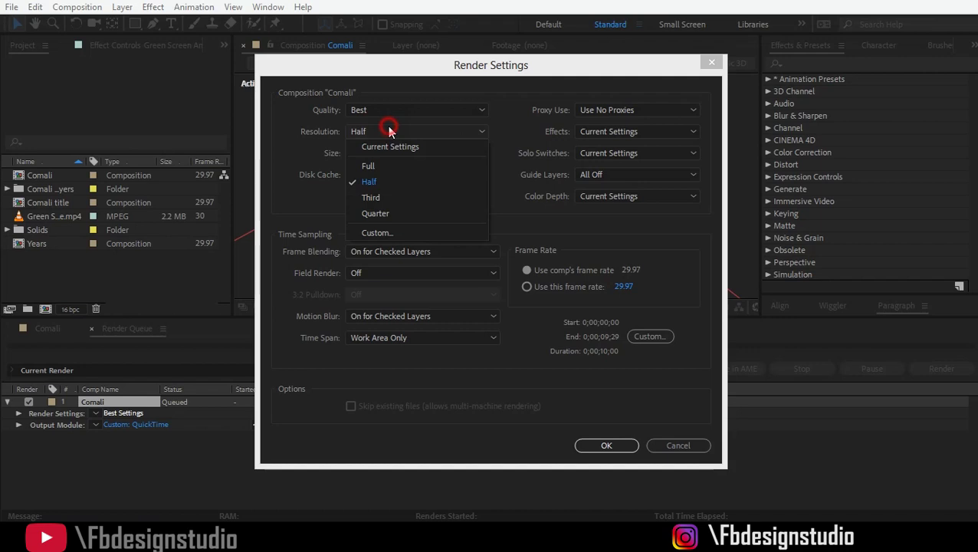
click(380, 214)
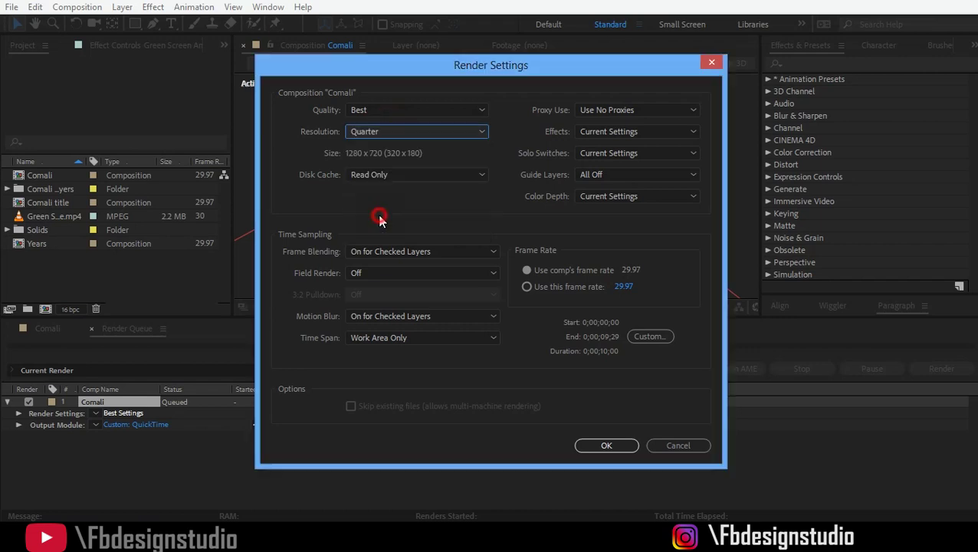
click(412, 141)
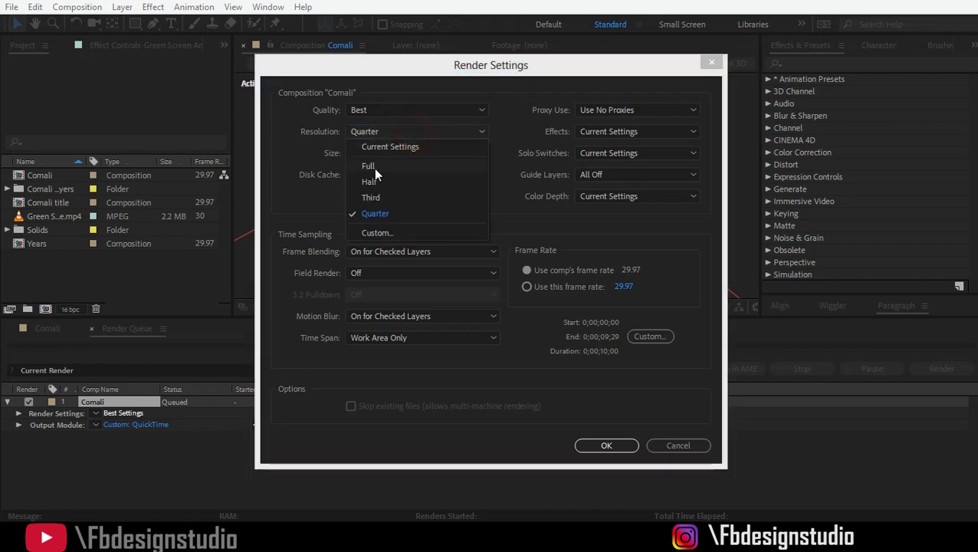
click(372, 167)
click(356, 153)
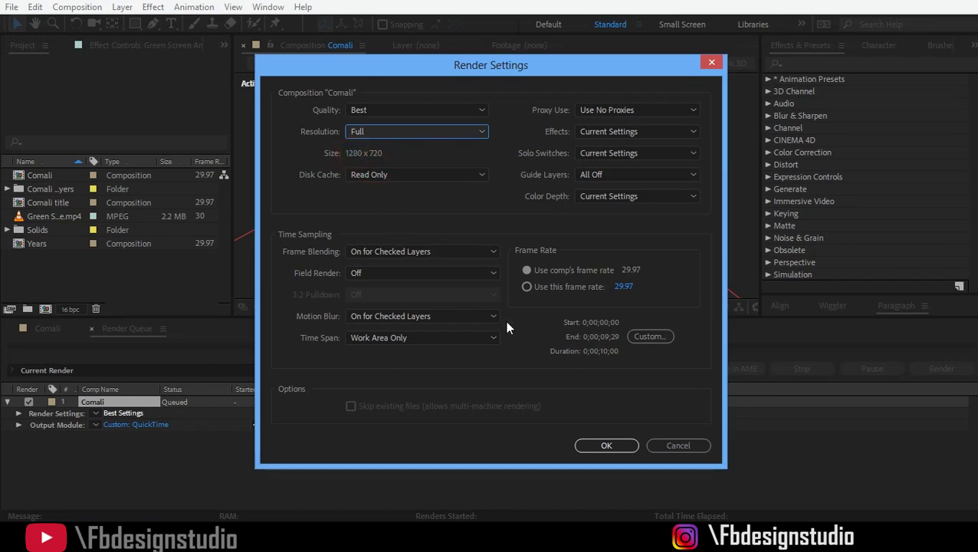
click(657, 443)
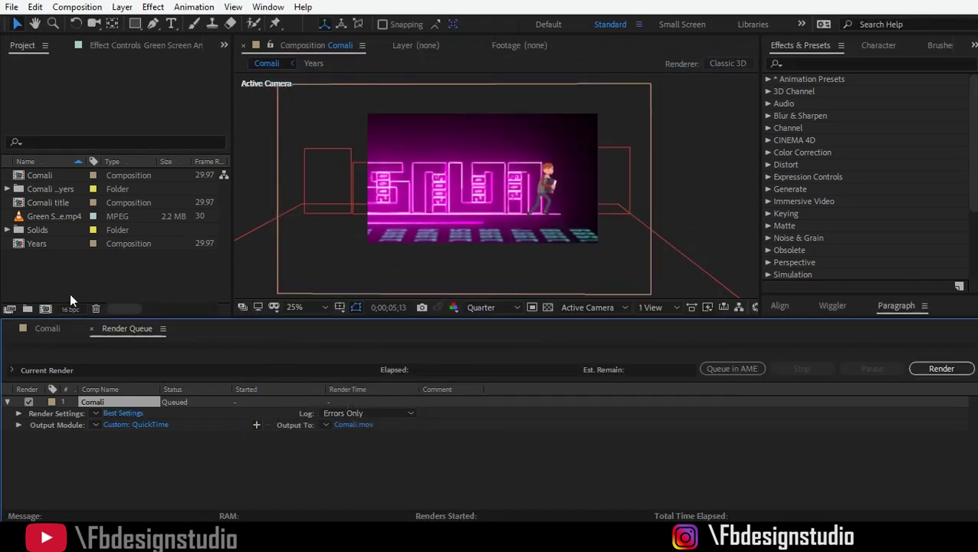
Examine the available frame-size presets in the Comali composition's settings and cancel without changes.
click(48, 332)
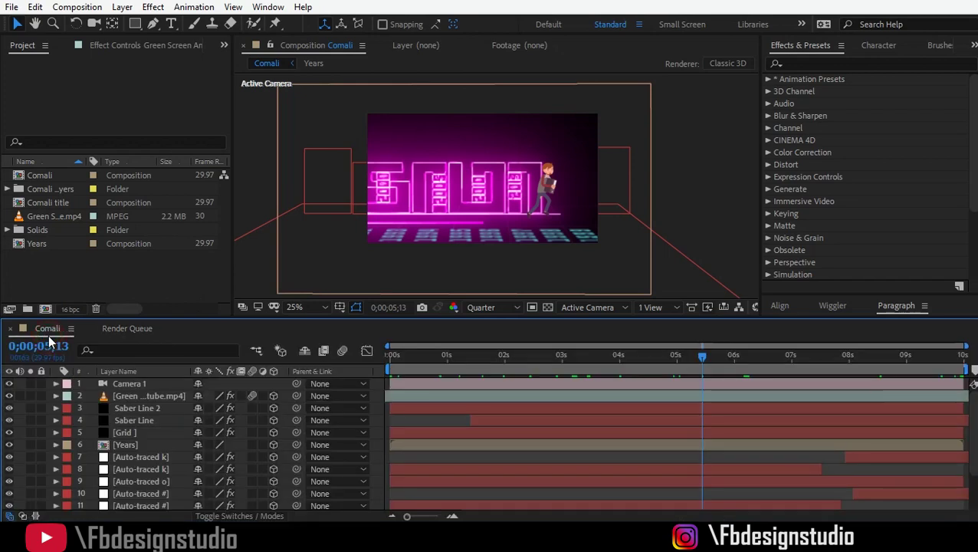
key(ctrl+k)
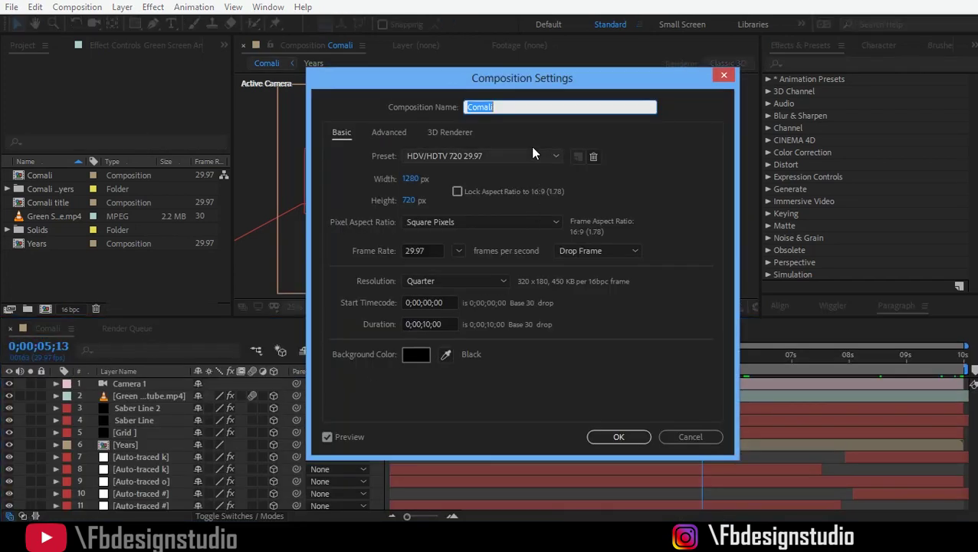
click(514, 156)
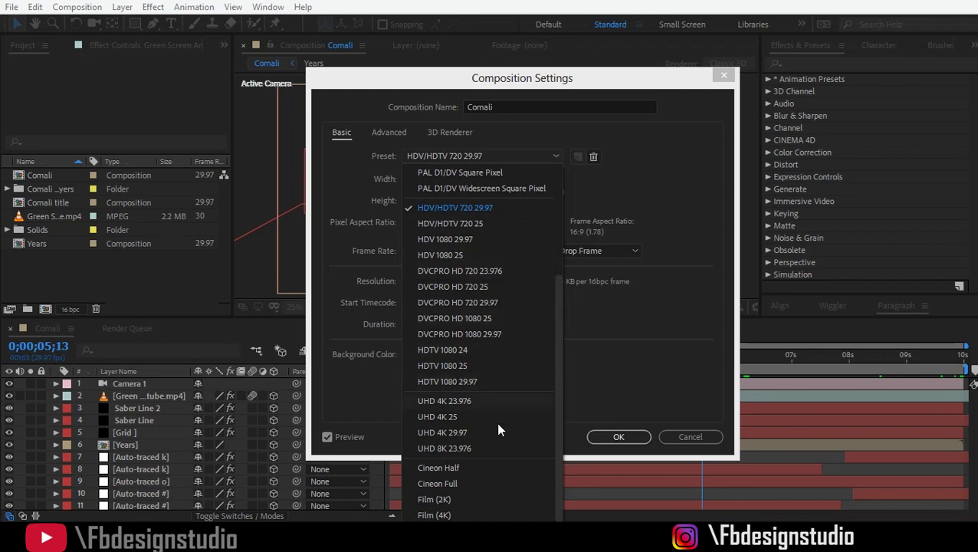
click(693, 434)
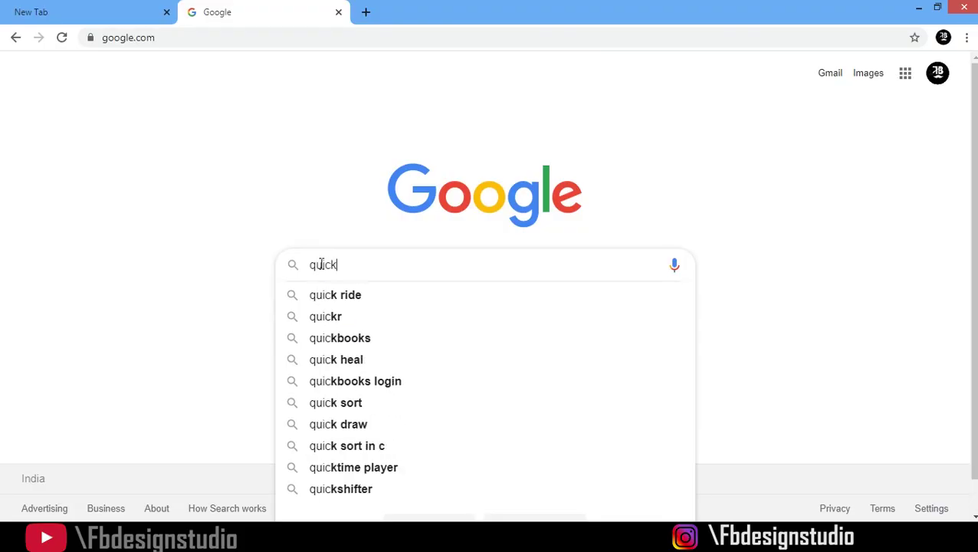
In the web browser, search Google for "quicktime player" and open Apple's QuickTime downloads page.
text(icktime player)
key(Return)
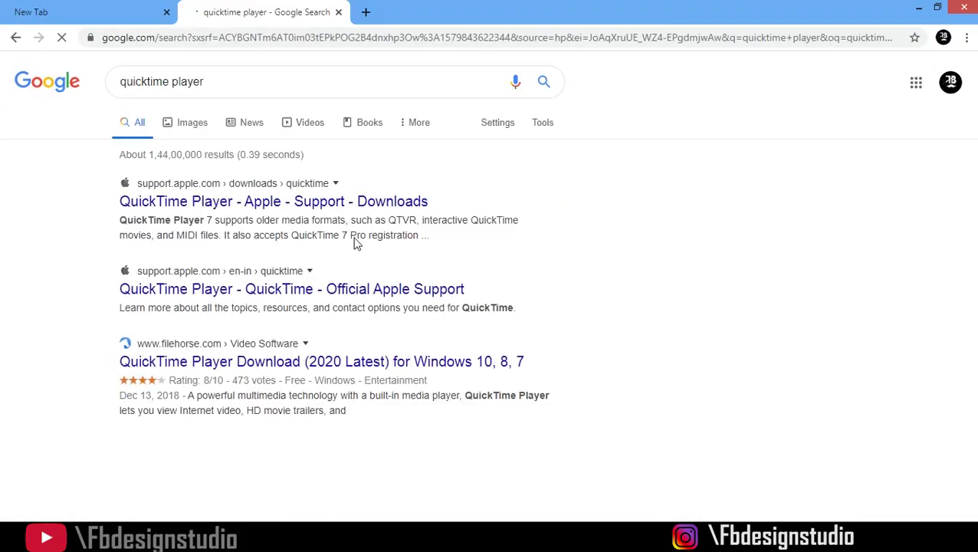
click(283, 203)
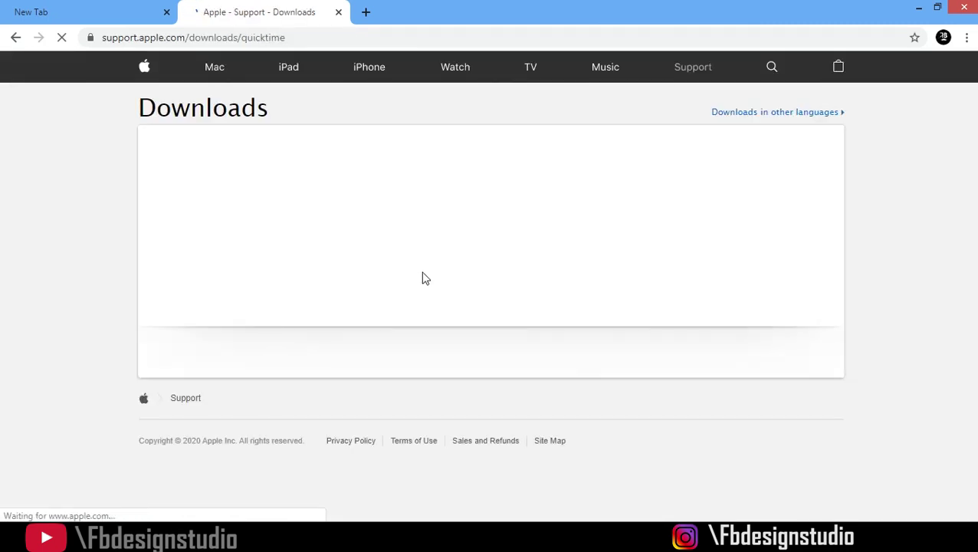
scroll(360, 322, down, 2)
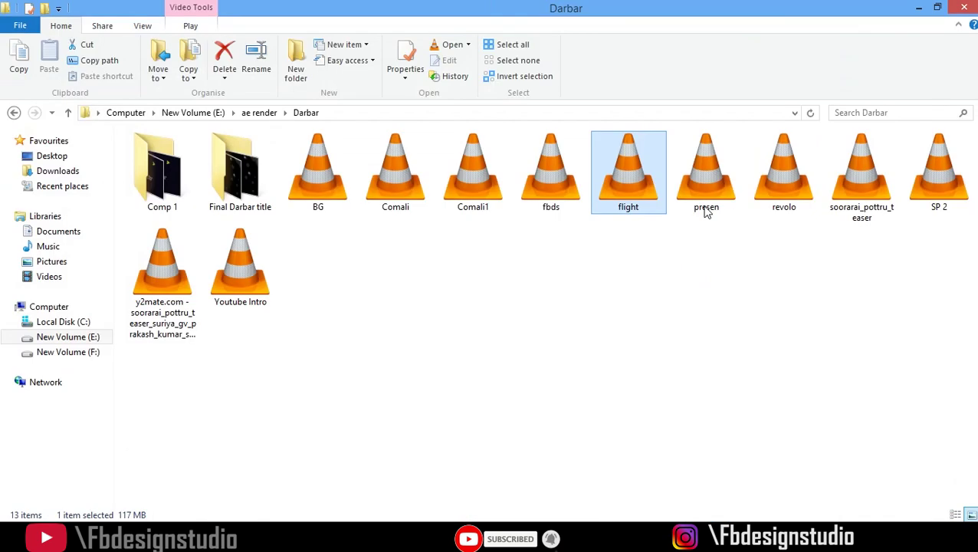
Set QuickTime Player as the default program for all .mov files, using the Comali movie in the Darbar folder.
click(465, 316)
click(391, 191)
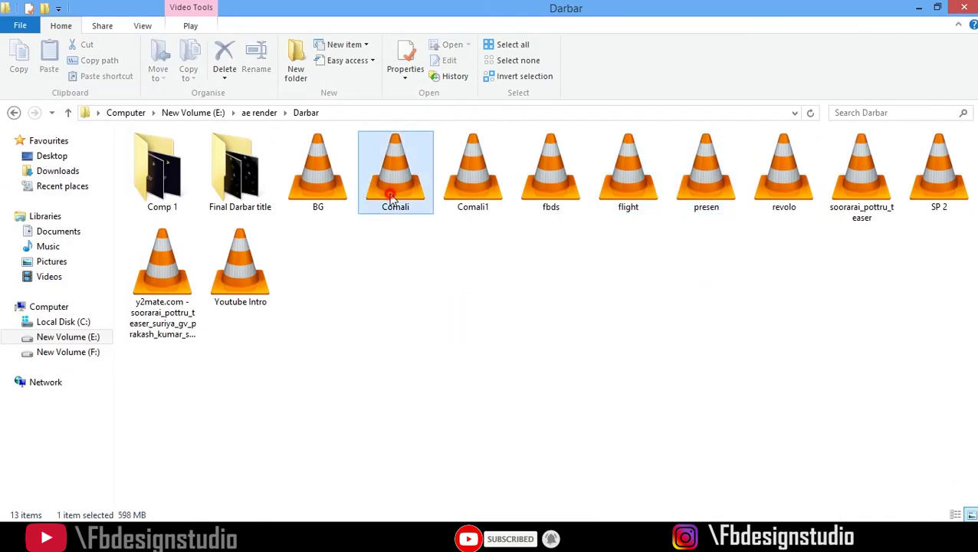
click(349, 185)
click(379, 195)
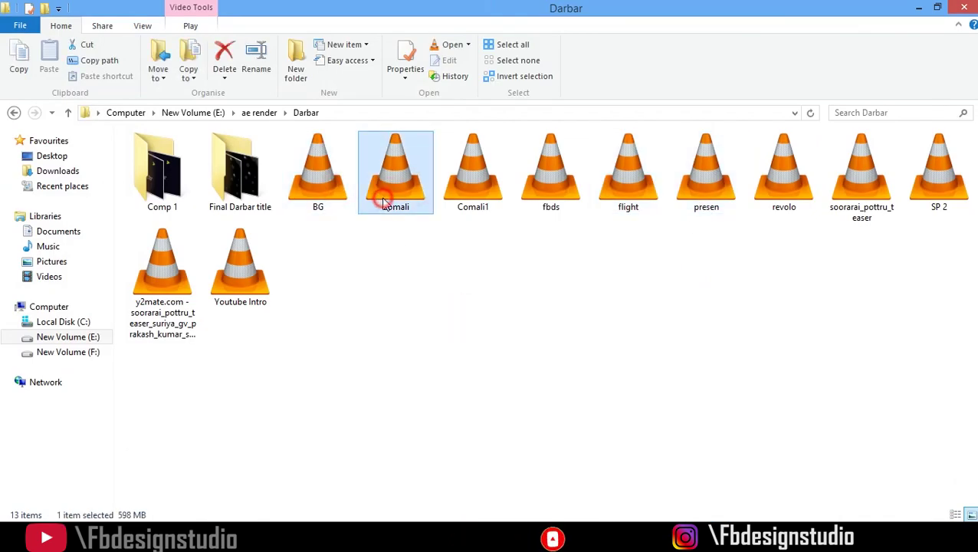
right_click(372, 169)
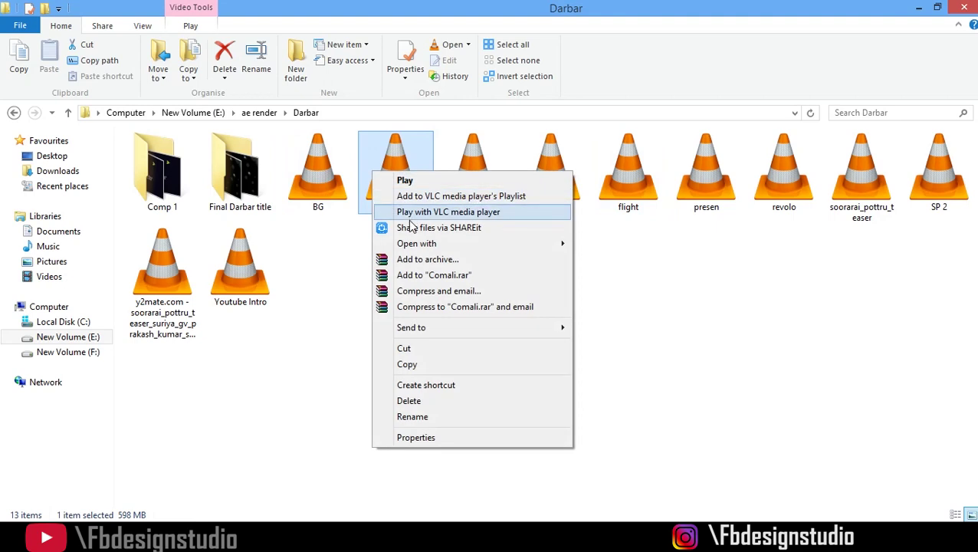
mouse_move(414, 245)
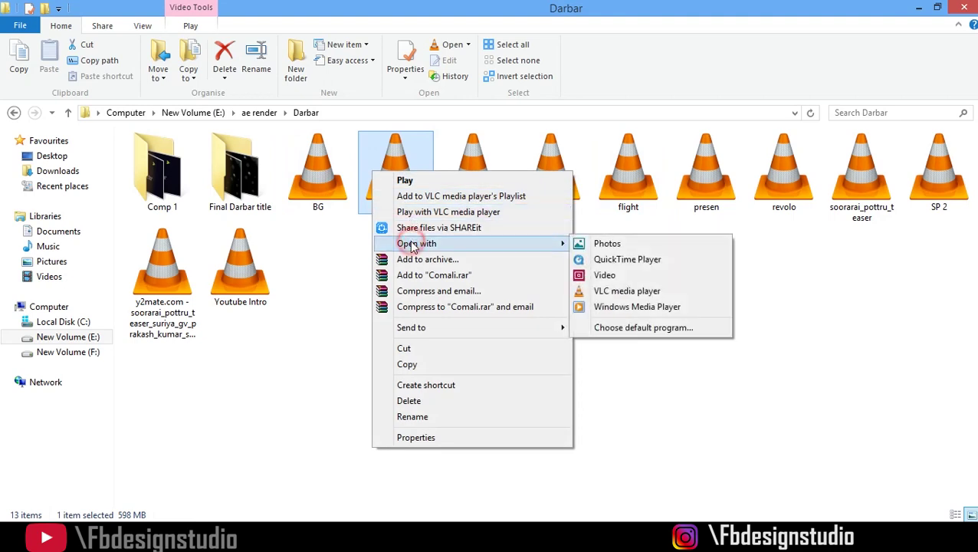
click(630, 329)
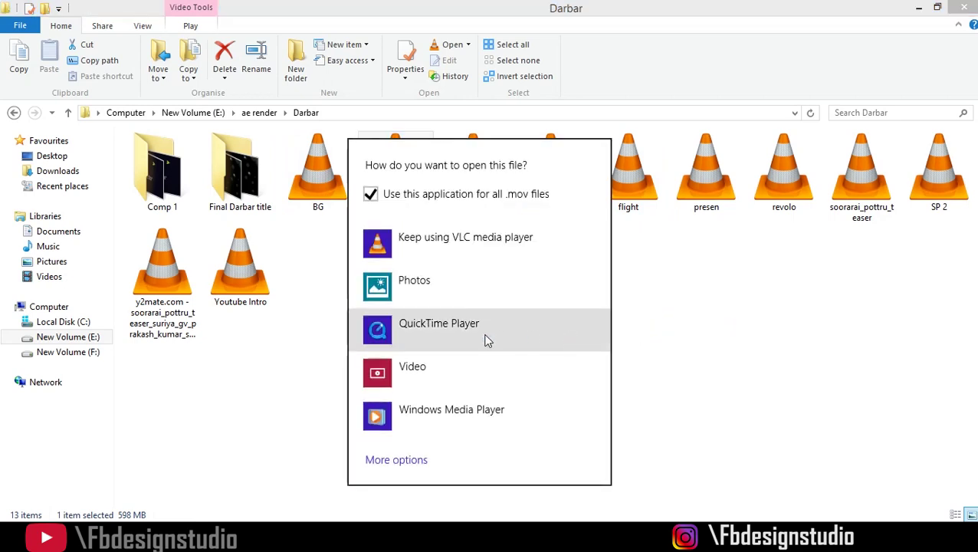
click(434, 341)
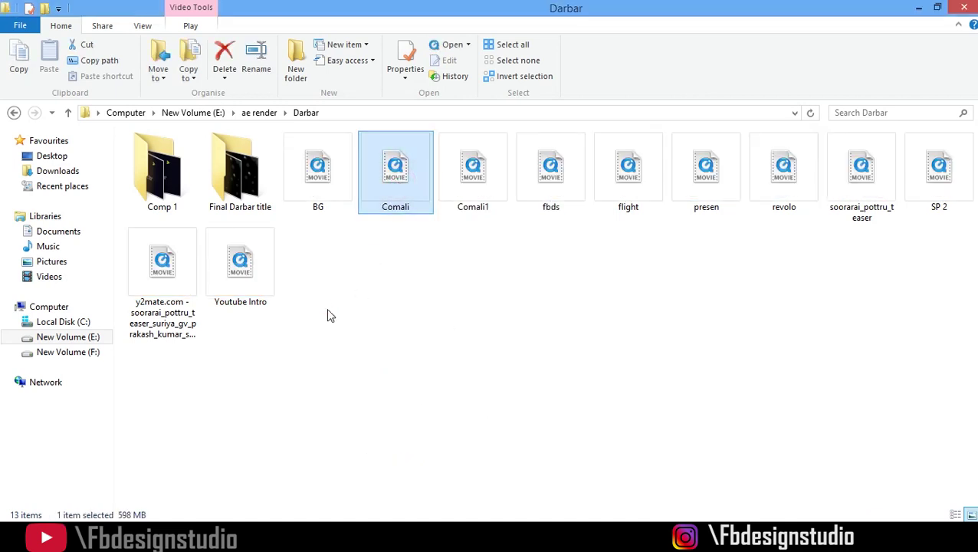
Examine the Comali movie's file properties, including its type, opening program and size, and close them without changes.
click(377, 201)
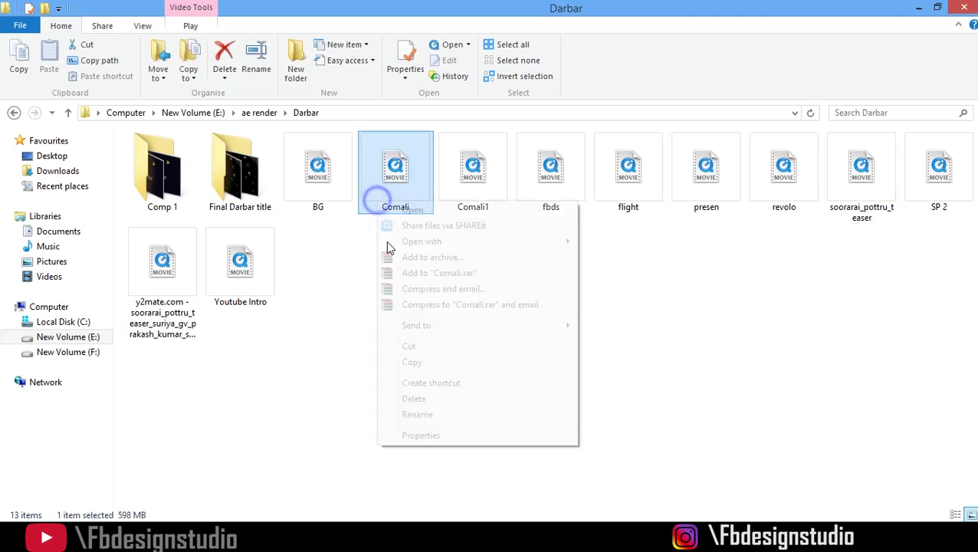
right_click(378, 201)
click(426, 433)
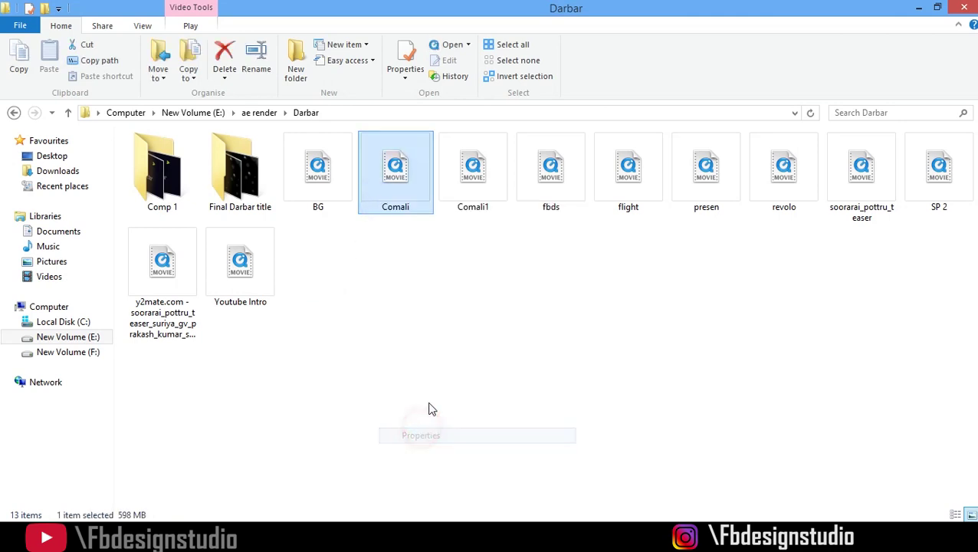
click(486, 216)
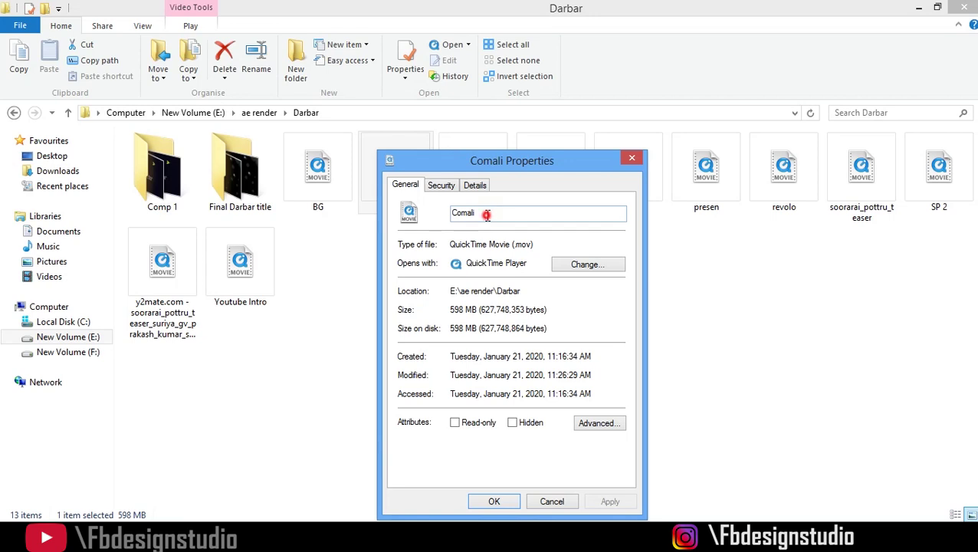
click(552, 502)
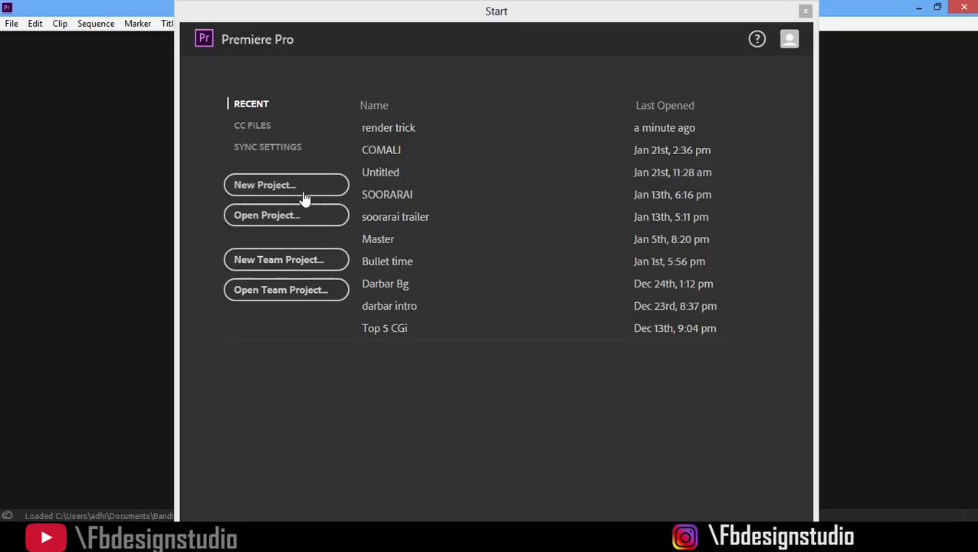
In Premiere Pro, create a new project named Untitled with the HDV capture format, overwriting the existing project file.
click(305, 185)
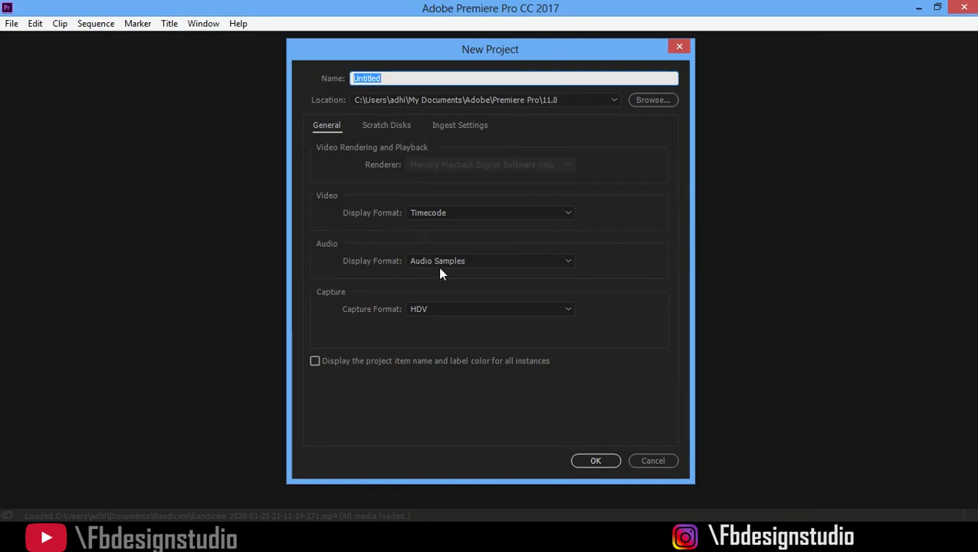
click(458, 310)
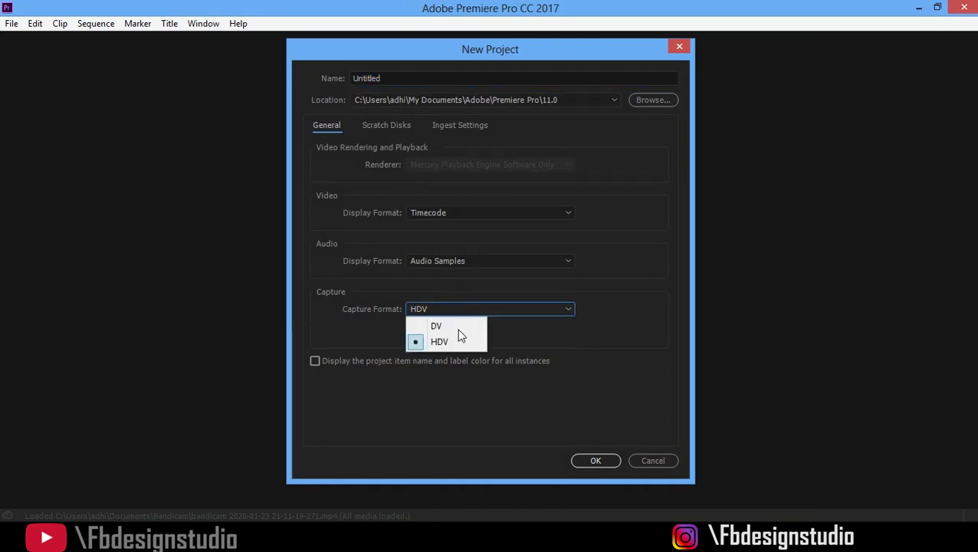
click(460, 306)
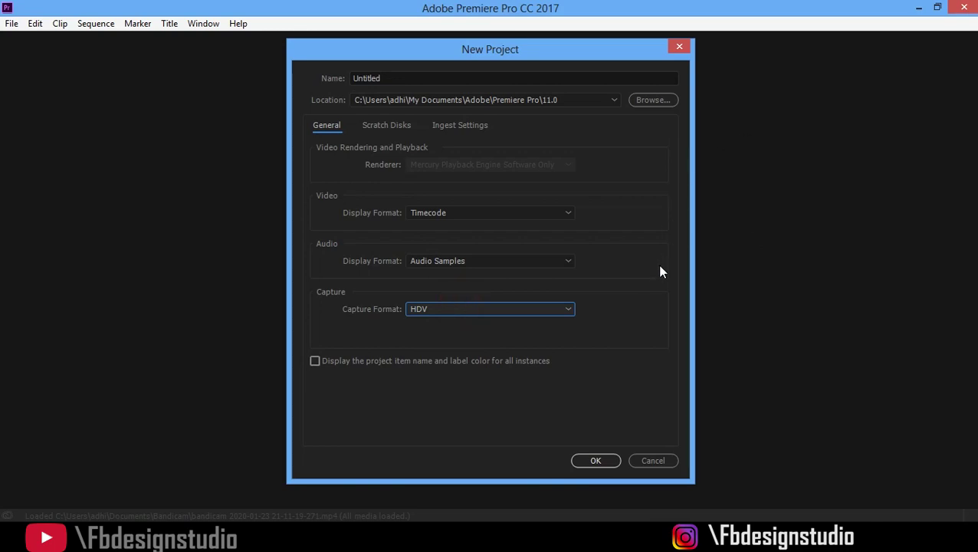
click(596, 461)
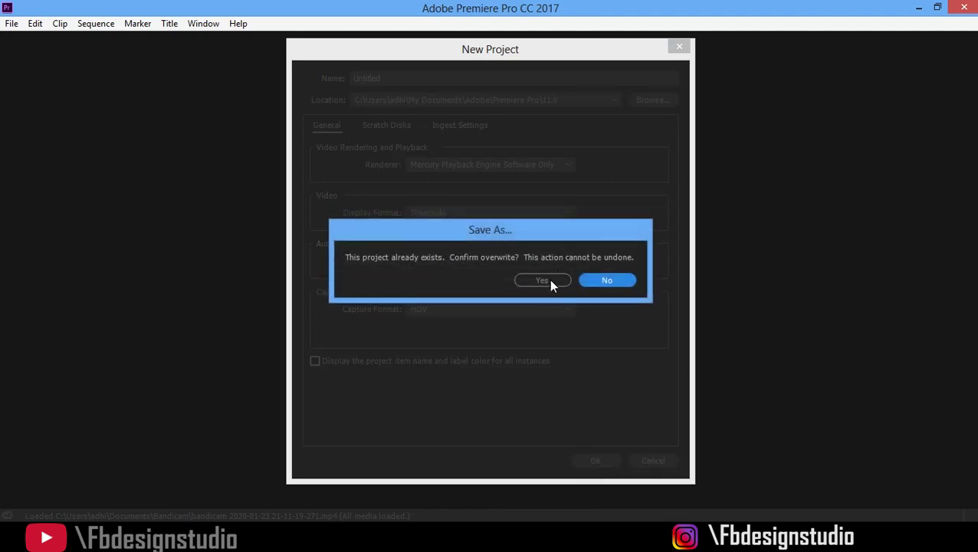
click(545, 284)
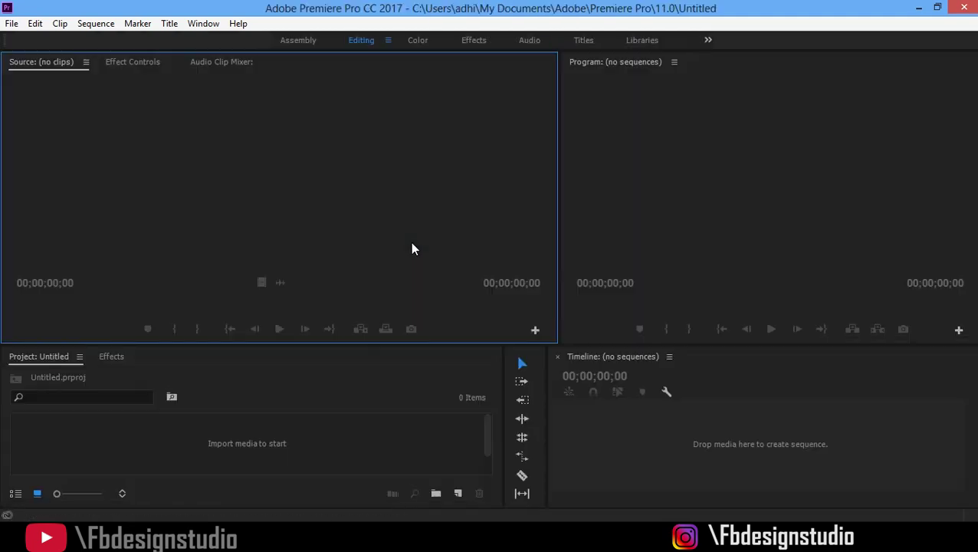
Import the Comali movie from the Darbar folder into the project.
mouse_move(260, 343)
mouse_down()
mouse_move(255, 272)
mouse_move(247, 327)
mouse_up()
click(196, 419)
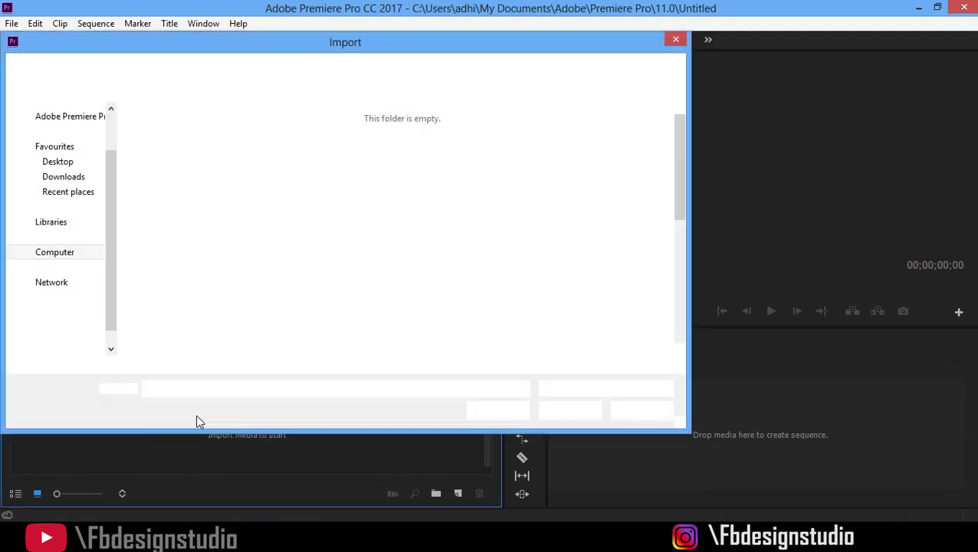
click(402, 170)
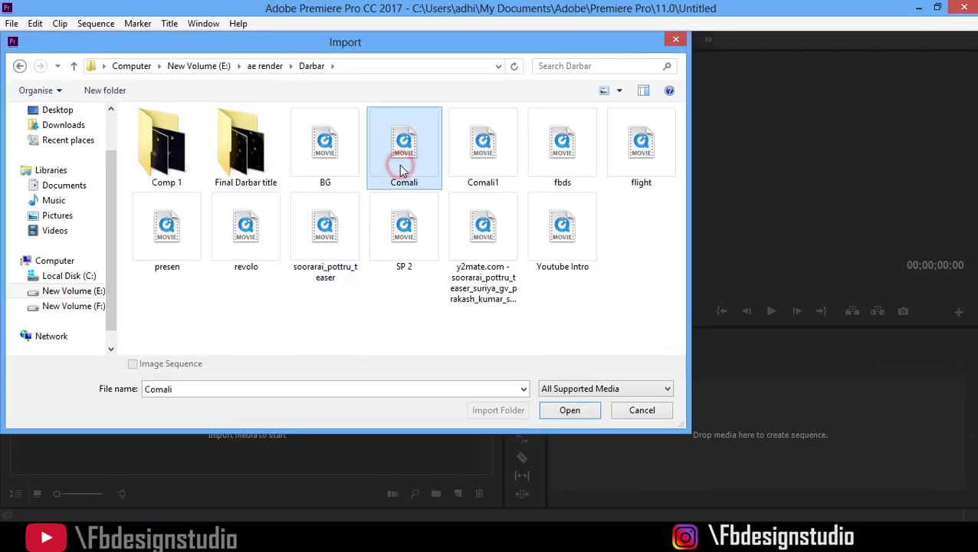
click(559, 415)
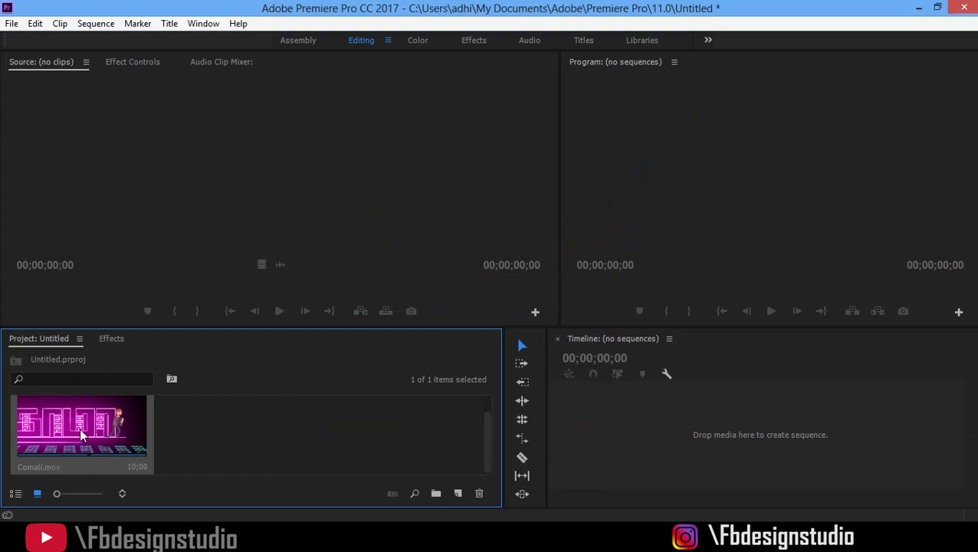
Load Comali.mov in the Source monitor and preview the footage by scrubbing and playing it.
drag(179, 219, 180, 224)
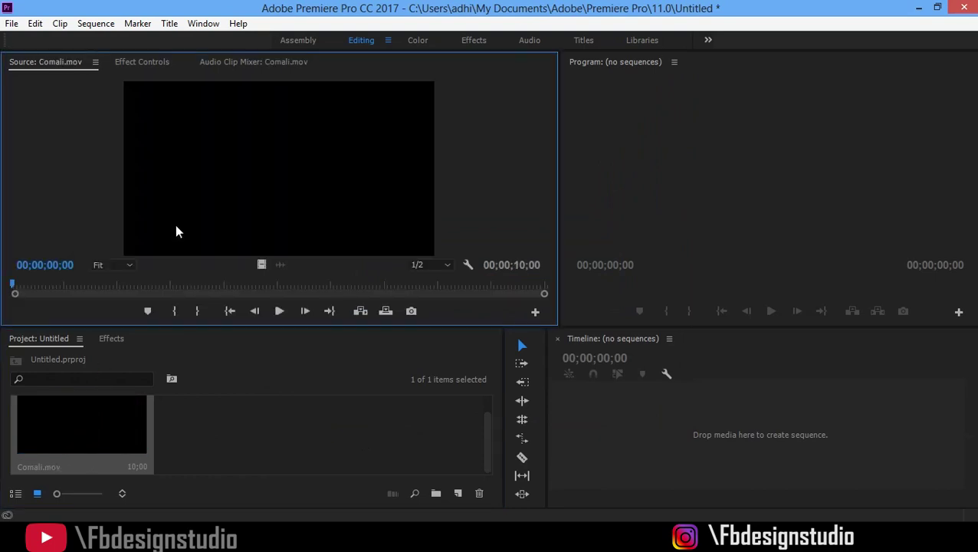
drag(17, 292, 371, 286)
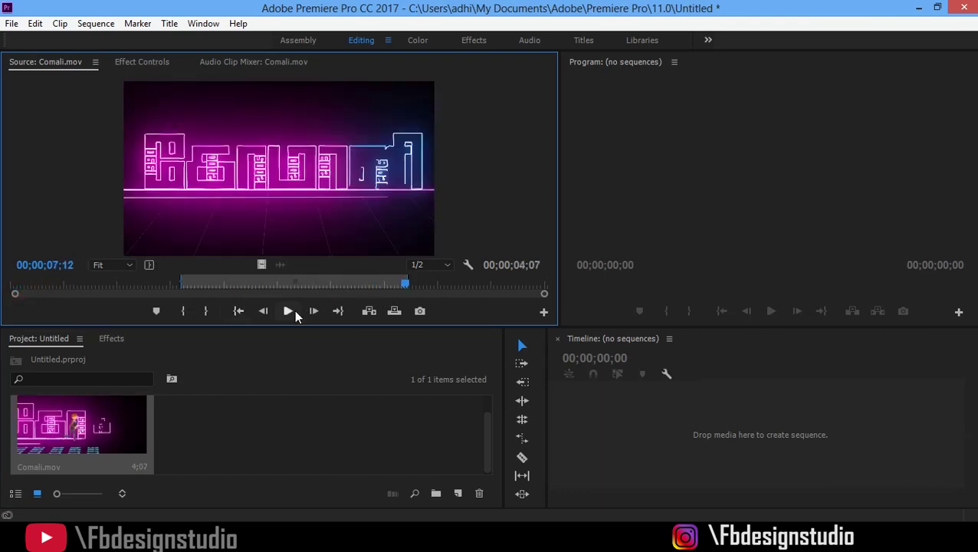
click(289, 311)
click(209, 289)
drag(209, 290, 186, 286)
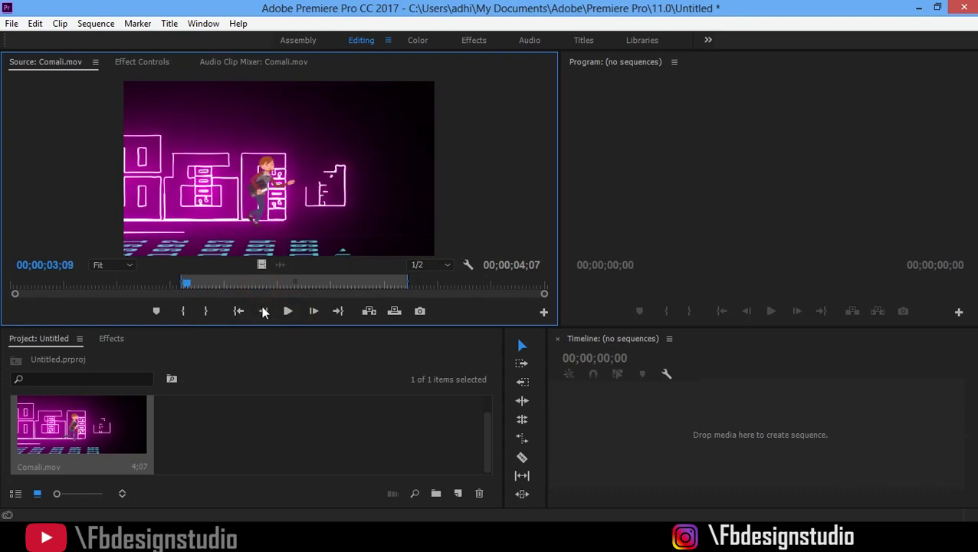
click(289, 311)
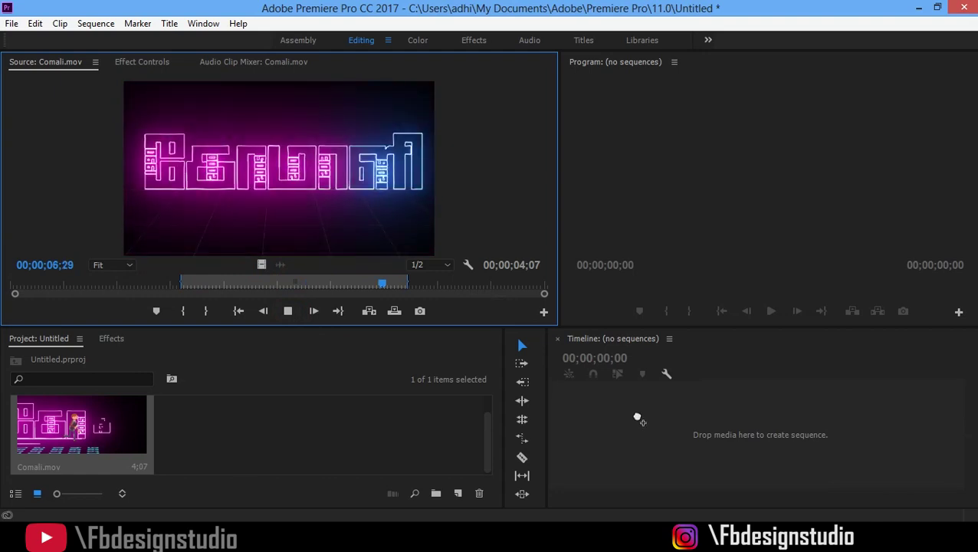
Create a sequence from Comali.mov, scrub through it, and delete the trimmed clip from track V1.
drag(620, 460, 613, 461)
drag(723, 373, 824, 374)
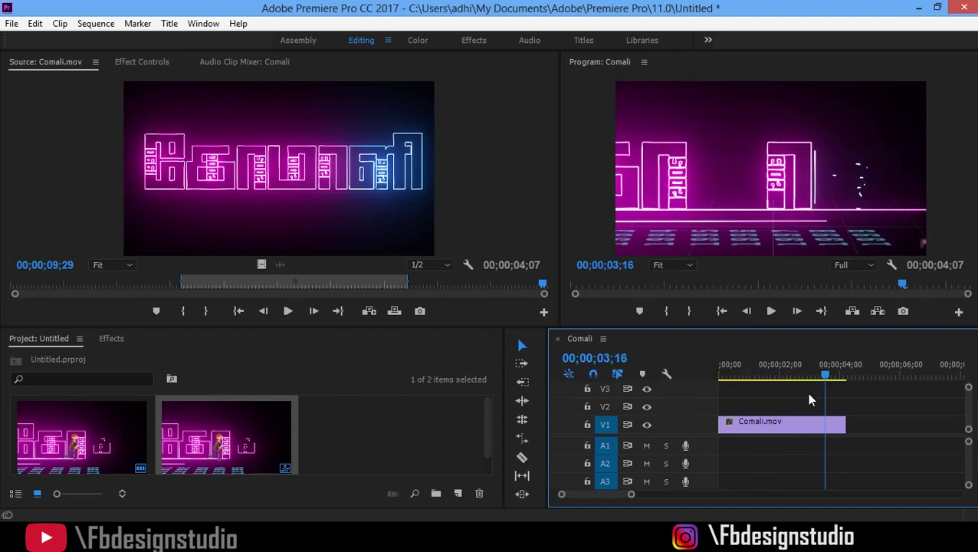
click(791, 423)
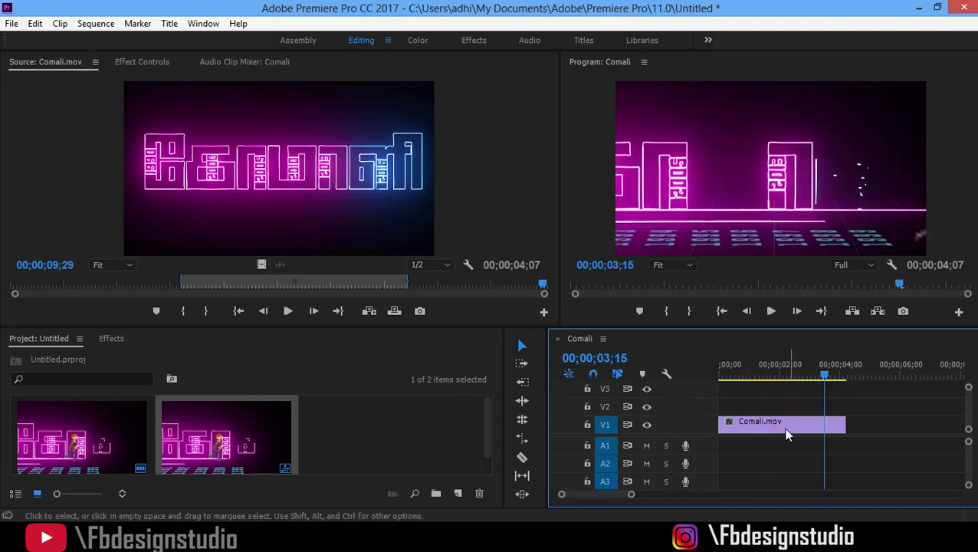
click(789, 424)
key(Delete)
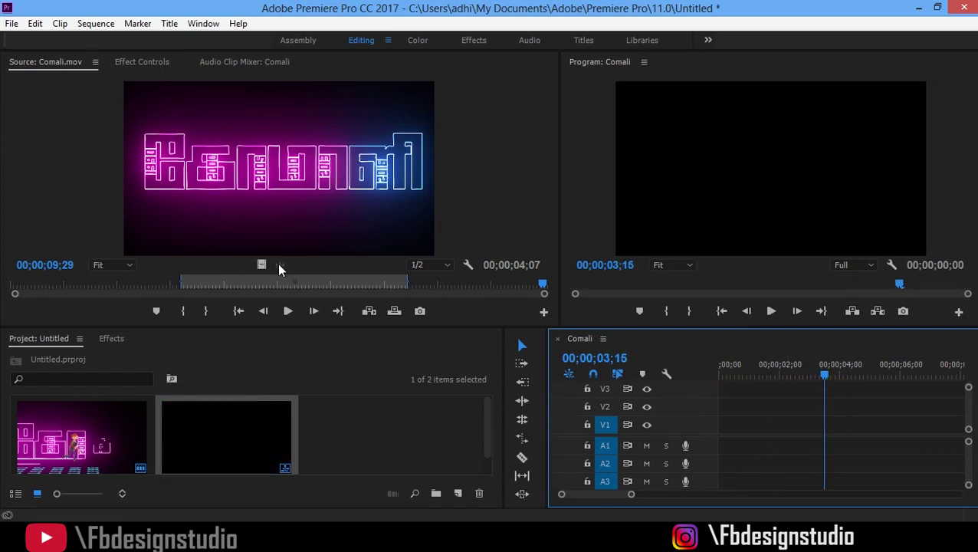
Try placing the trimmed source range of Comali.mov on track V1, and delete the clip again.
click(280, 265)
click(281, 264)
drag(268, 138, 711, 423)
click(746, 421)
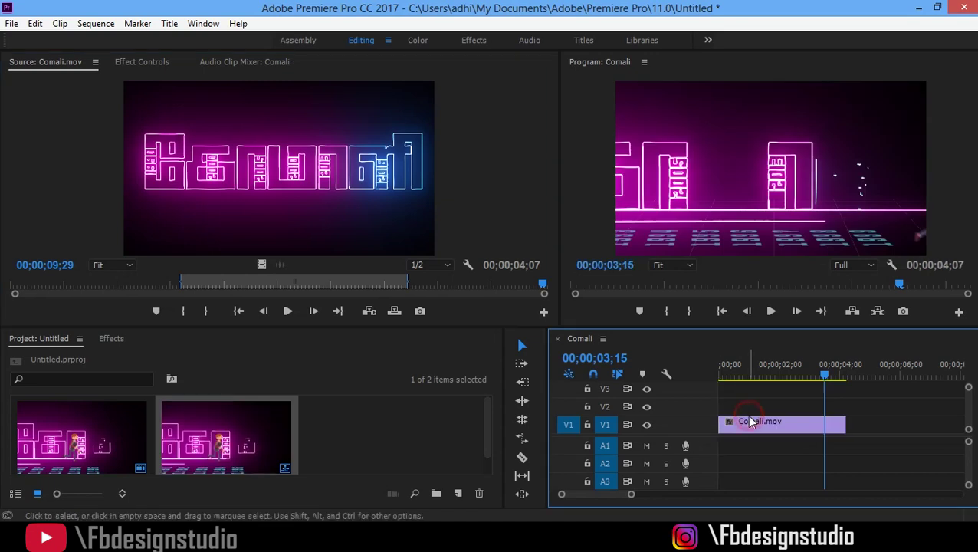
key(Delete)
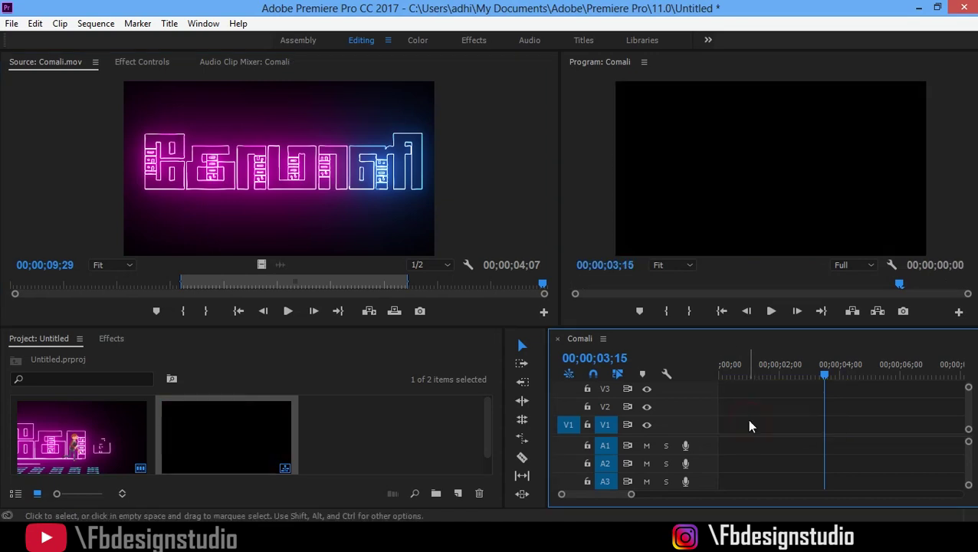
Clear the source clip's In and Out points and place the full Comali.mov video at the start of track V1.
right_click(300, 280)
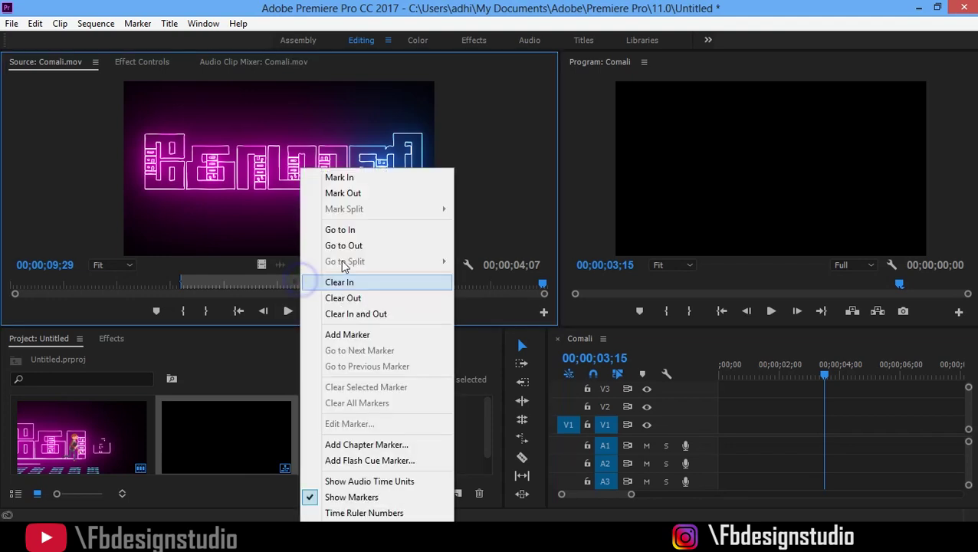
click(354, 314)
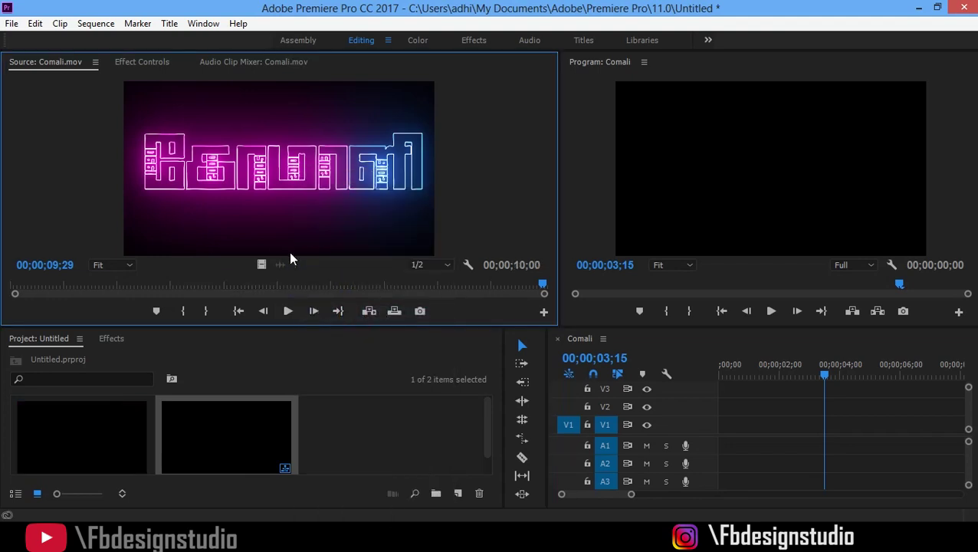
drag(258, 264, 711, 427)
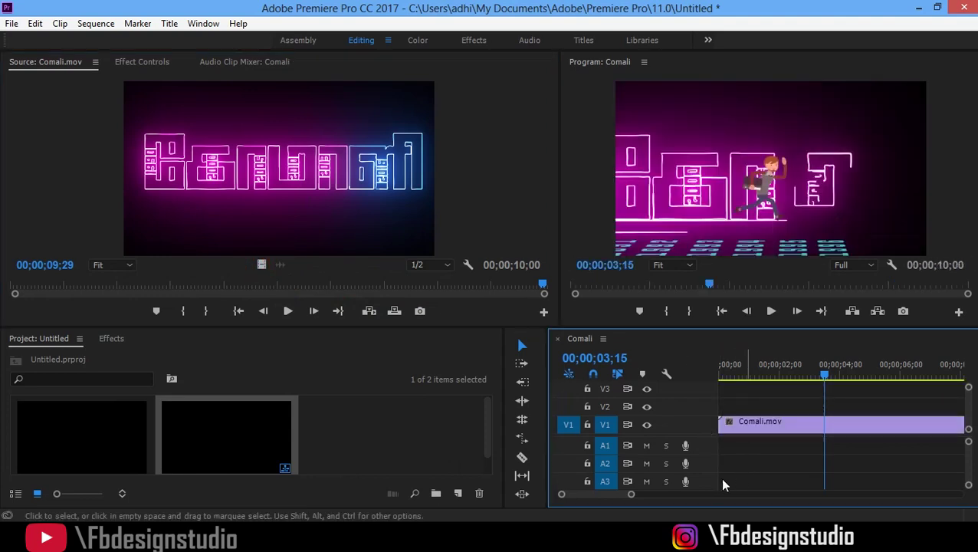
drag(631, 497, 721, 497)
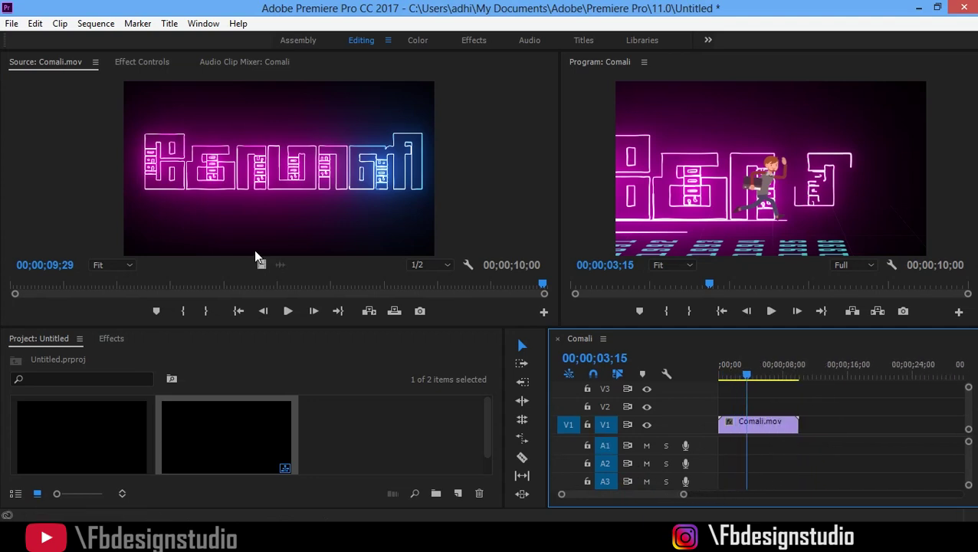
Move the playhead to 00;00;06;05 in the Comali sequence and open its media export settings.
click(12, 23)
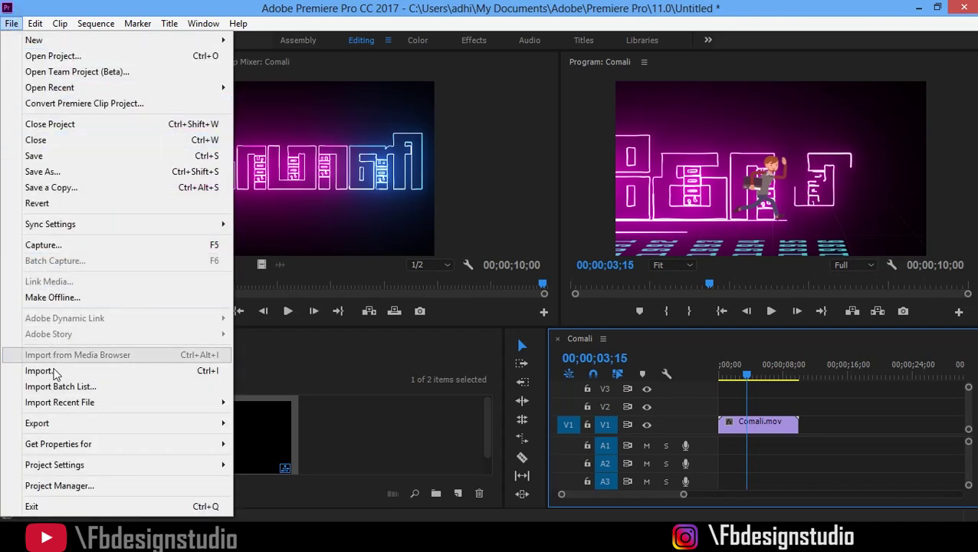
mouse_move(55, 423)
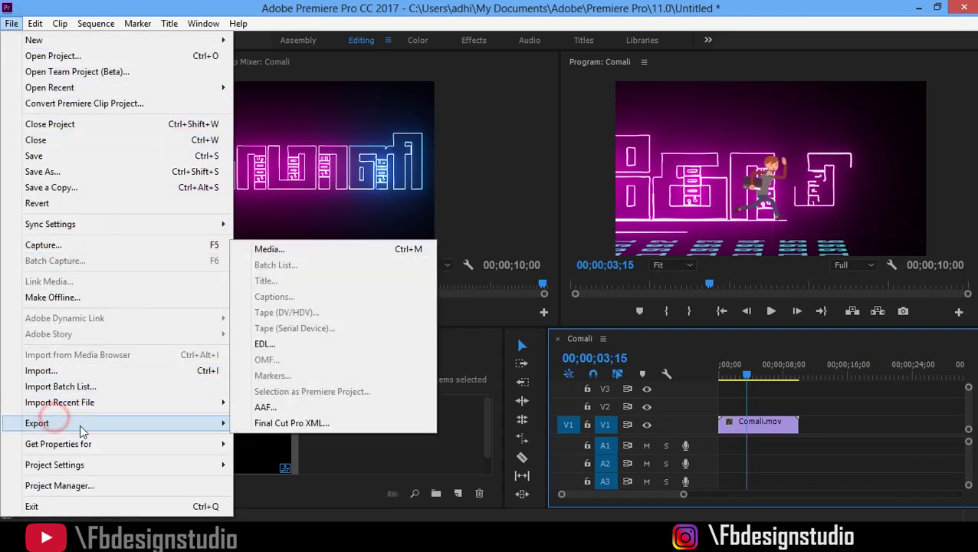
click(769, 375)
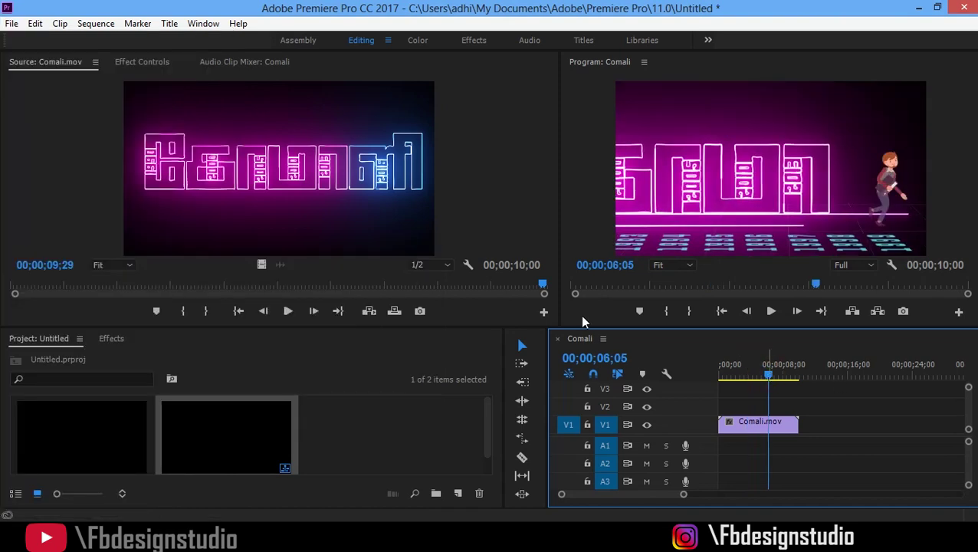
key(ctrl+m)
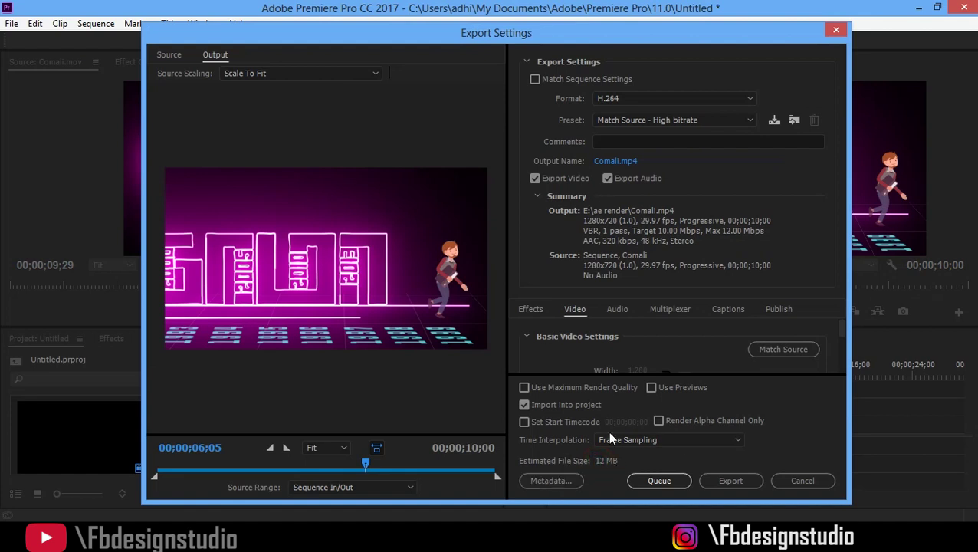
Try excluding audio from the Comali sequence export, and select H.264 as the format.
click(607, 179)
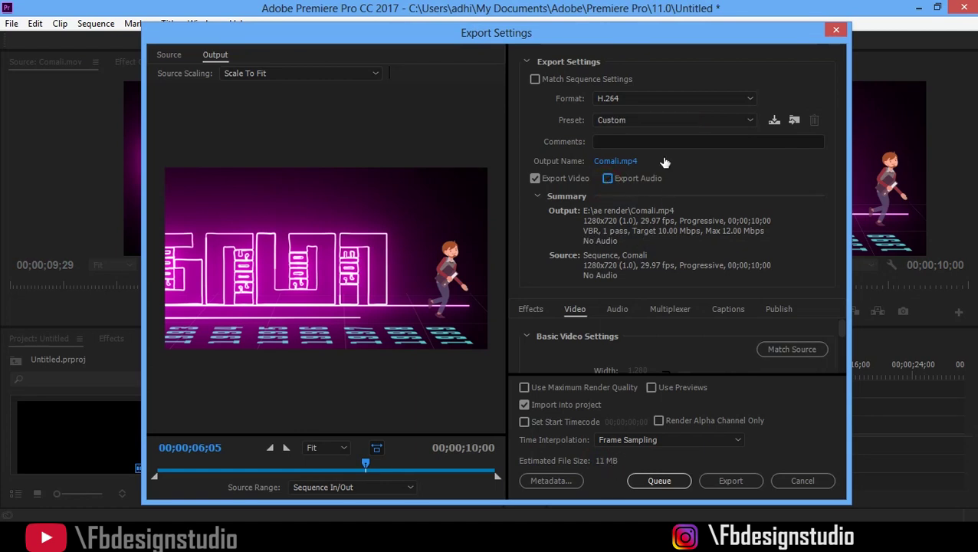
click(653, 96)
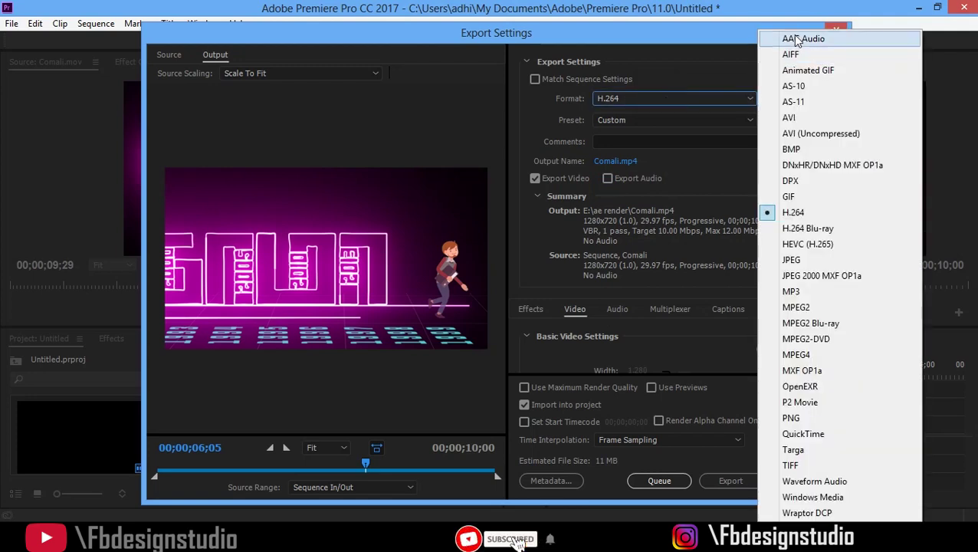
click(793, 212)
Apply the YouTube 720p HD preset to the Comali sequence's H.264 export.
click(671, 123)
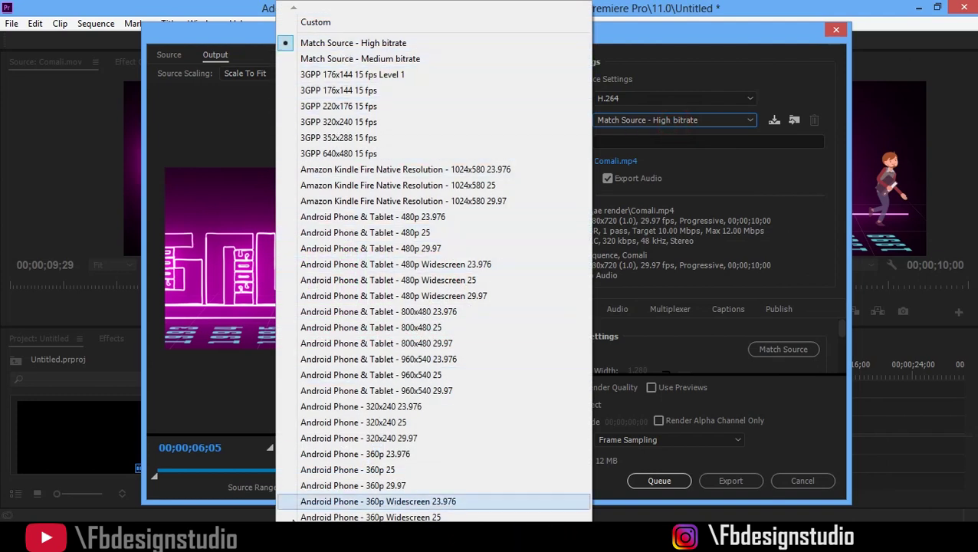
scroll(293, 518, down, 1)
scroll(292, 518, down, 8)
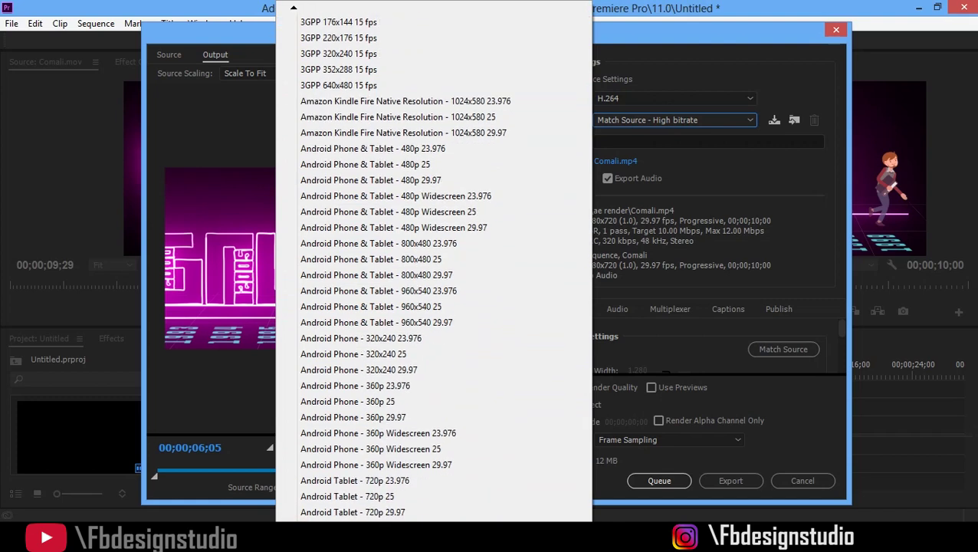
scroll(293, 518, down, 10)
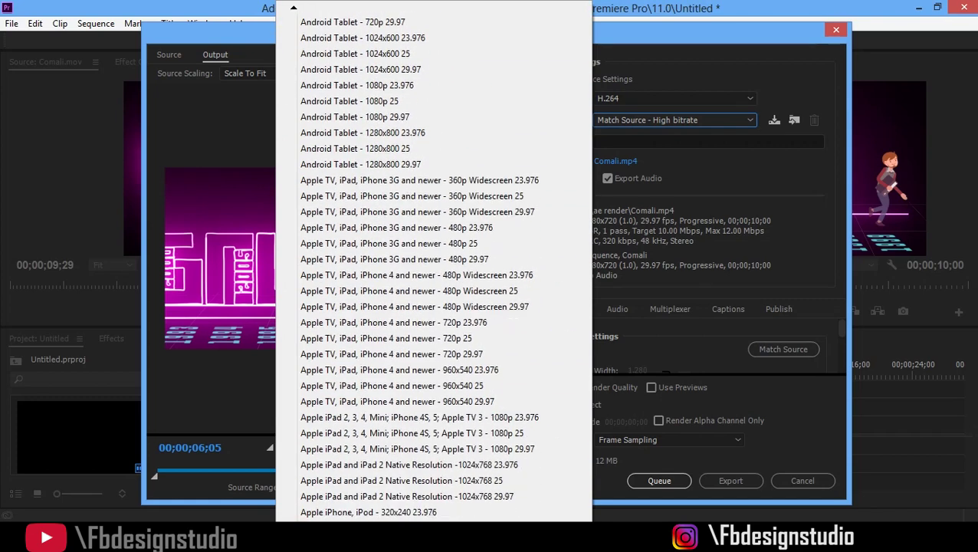
scroll(337, 505, down, 6)
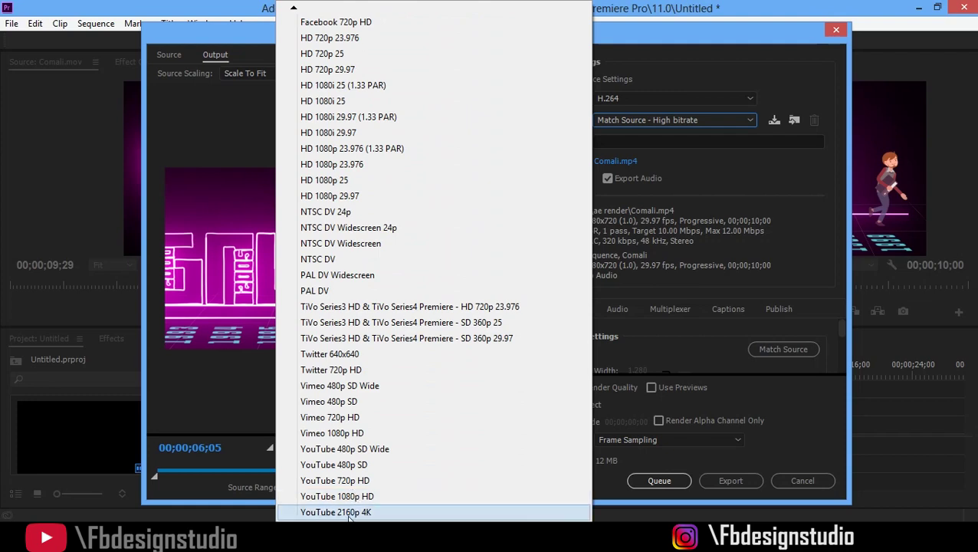
click(354, 480)
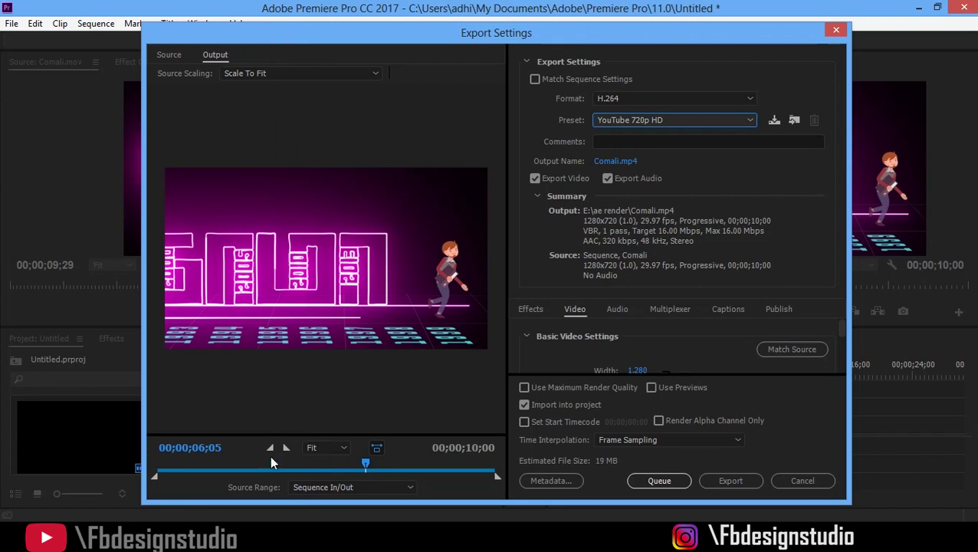
Choose the Match Source - High bitrate preset, exclude audio, and close the export settings without exporting.
click(646, 120)
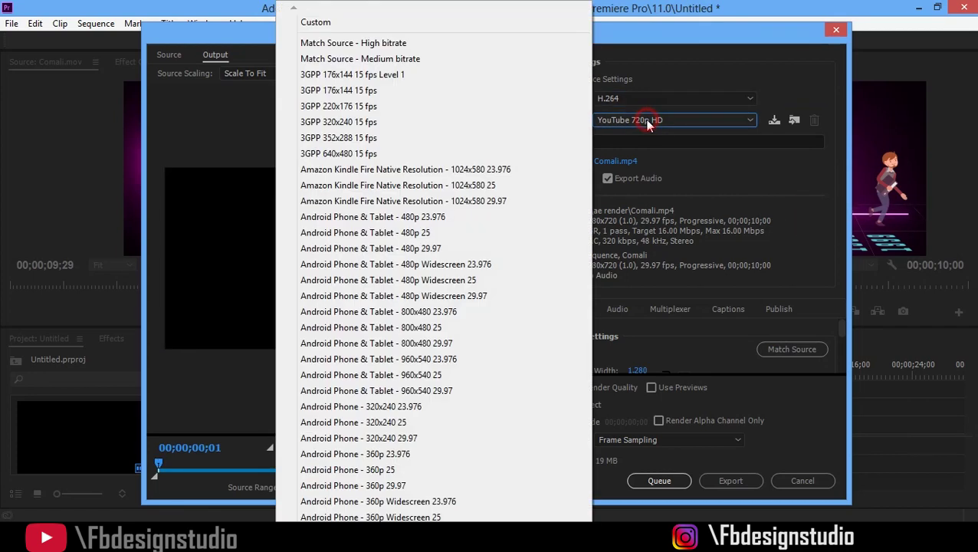
click(353, 43)
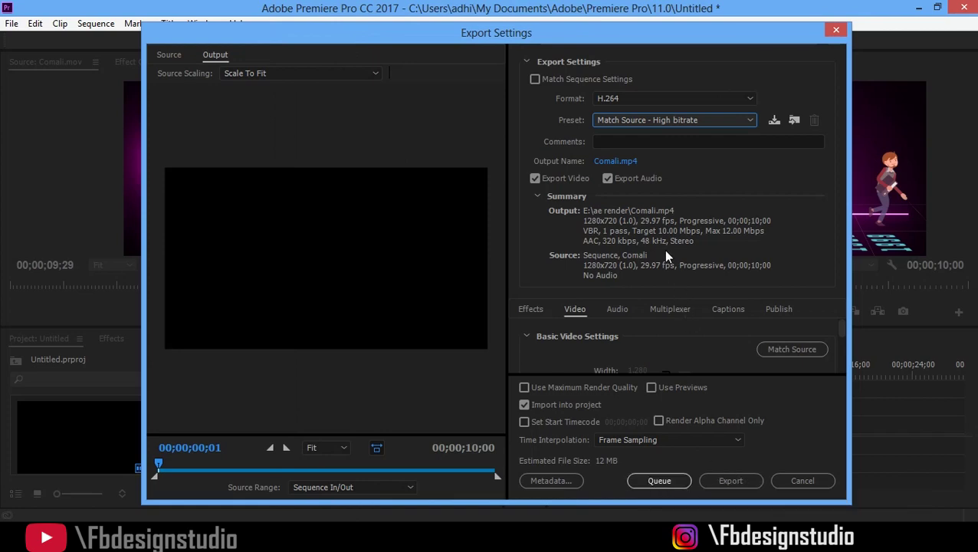
click(621, 177)
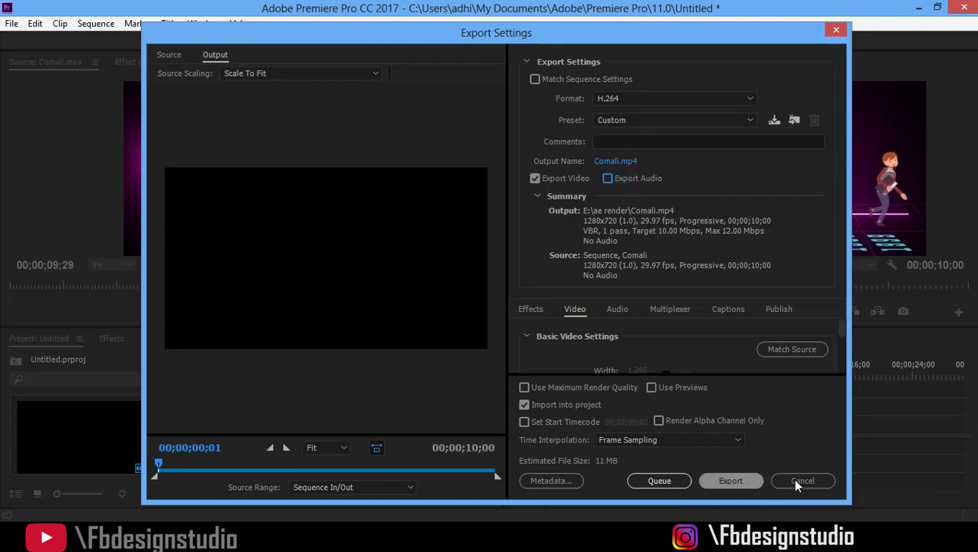
click(817, 477)
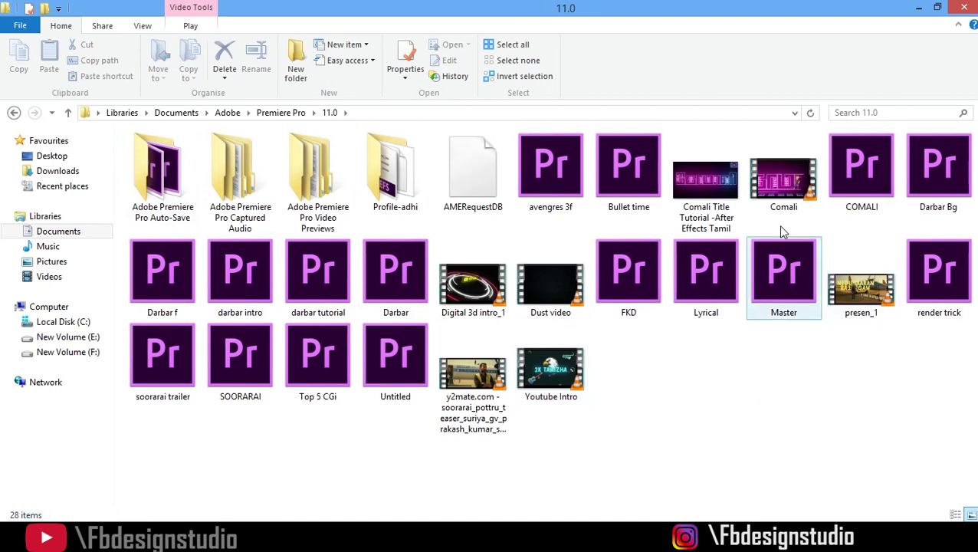
Examine the file properties of the exported Comali video in the 11.0 folder, and close them.
click(771, 203)
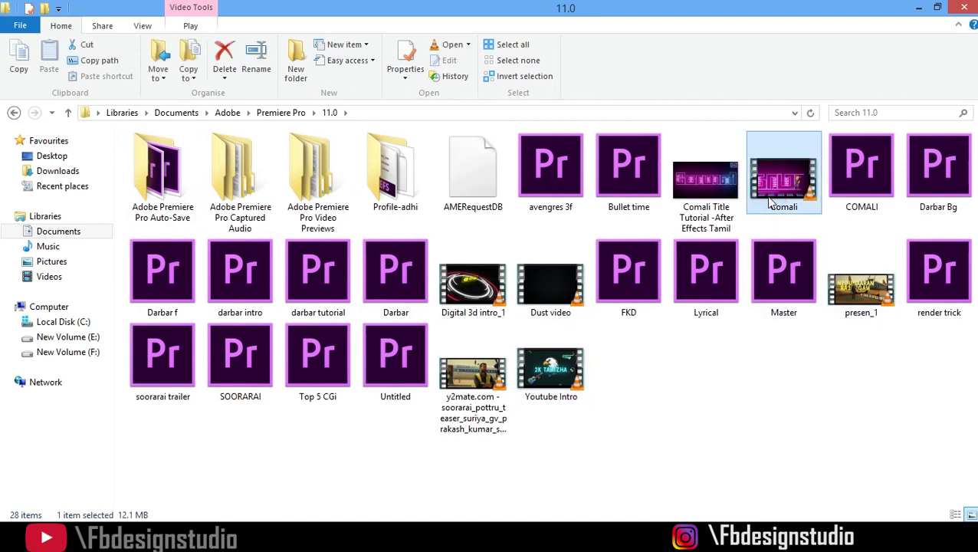
right_click(771, 199)
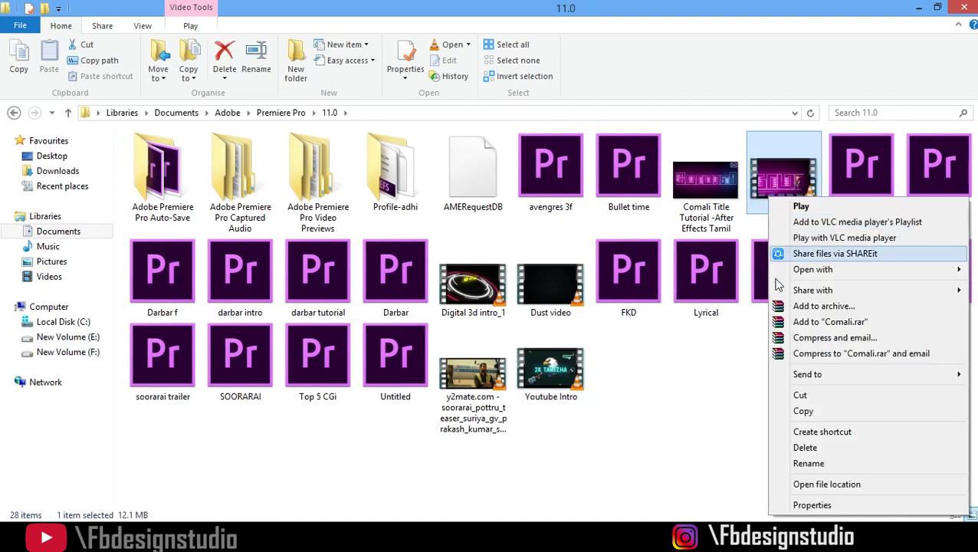
click(795, 503)
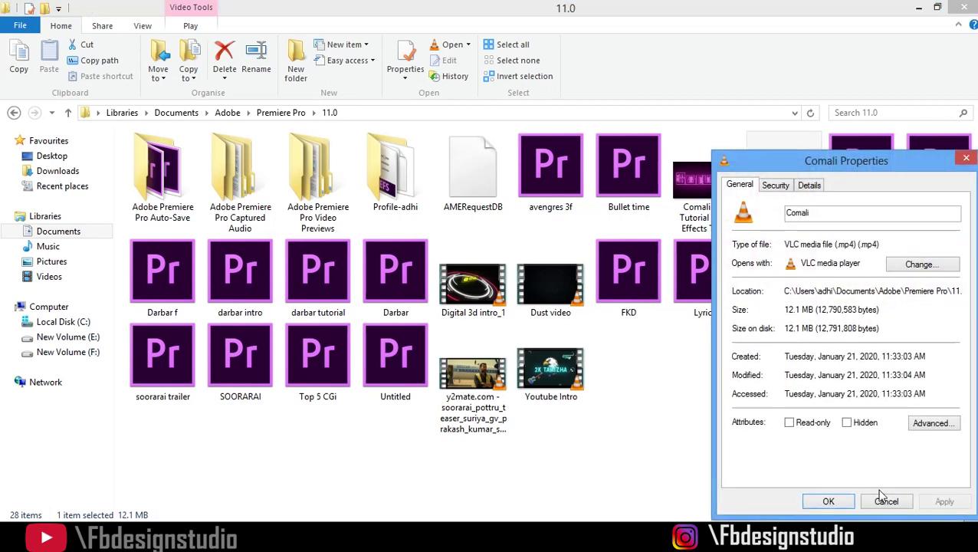
click(885, 505)
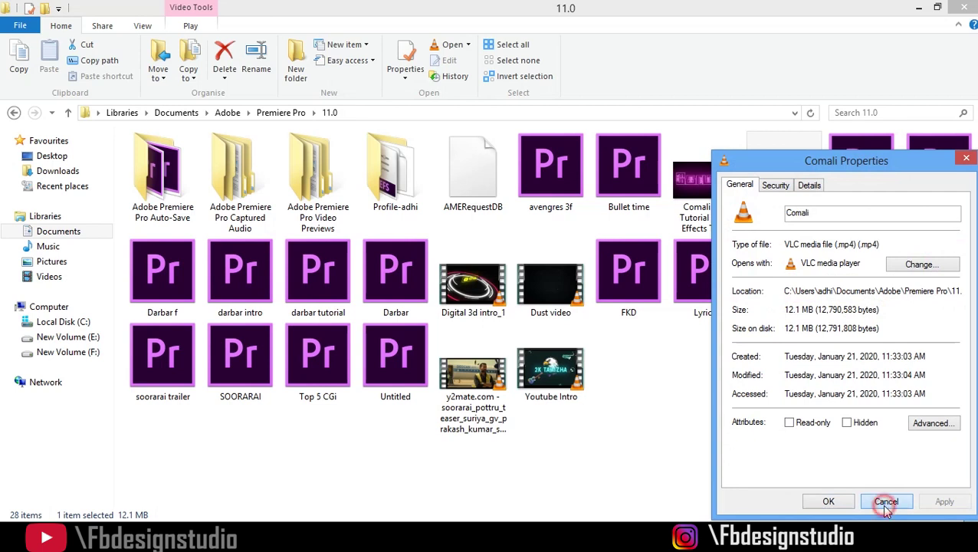
Play the exported Comali.mp4 in VLC media player at full screen.
double_click(797, 161)
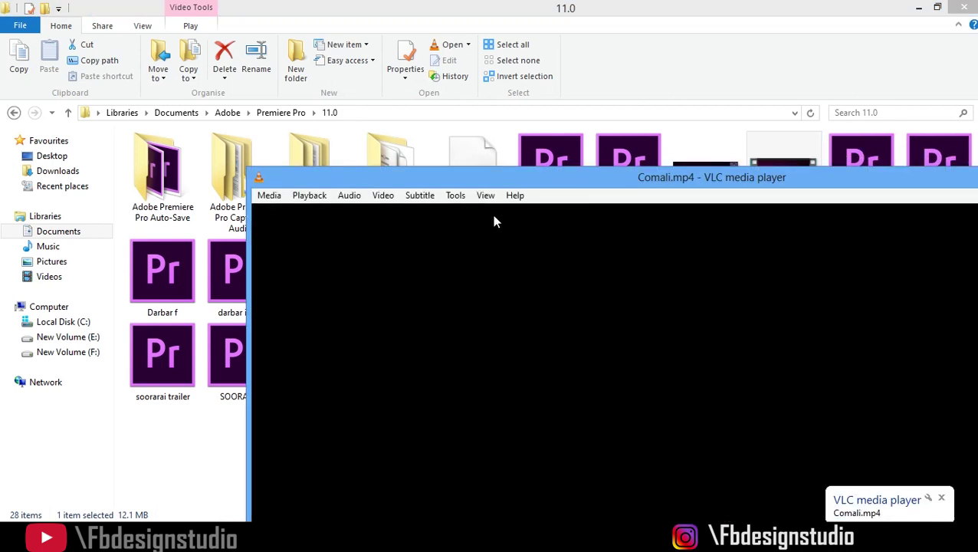
double_click(520, 181)
scroll(467, 327, up, 6)
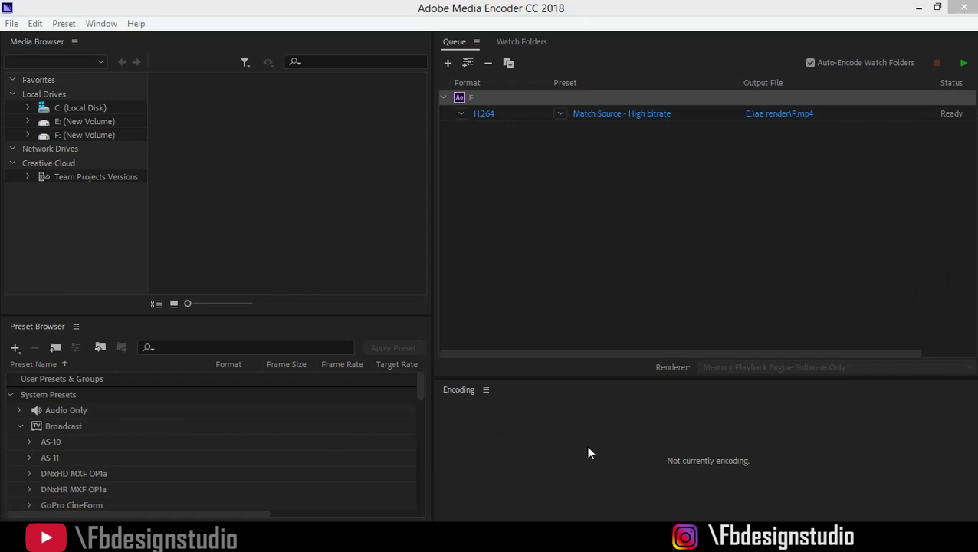
Open the export settings of queued composition F in Media Encoder, review the available formats and keep H.264.
click(492, 113)
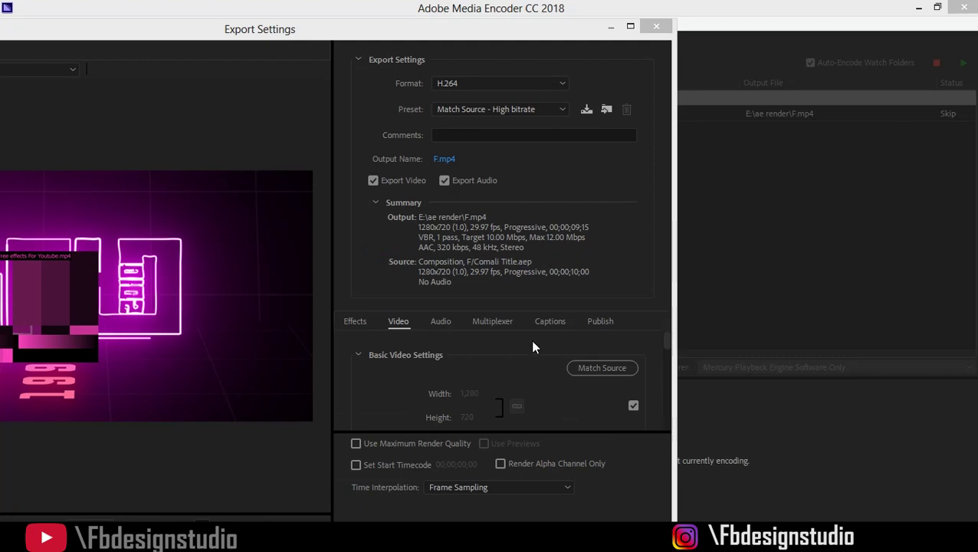
drag(454, 29, 576, 23)
click(586, 75)
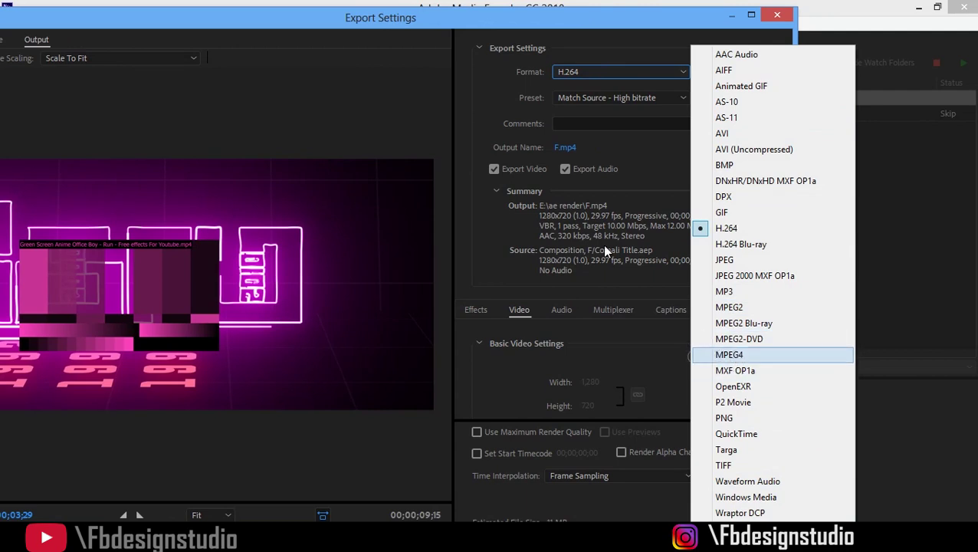
click(523, 108)
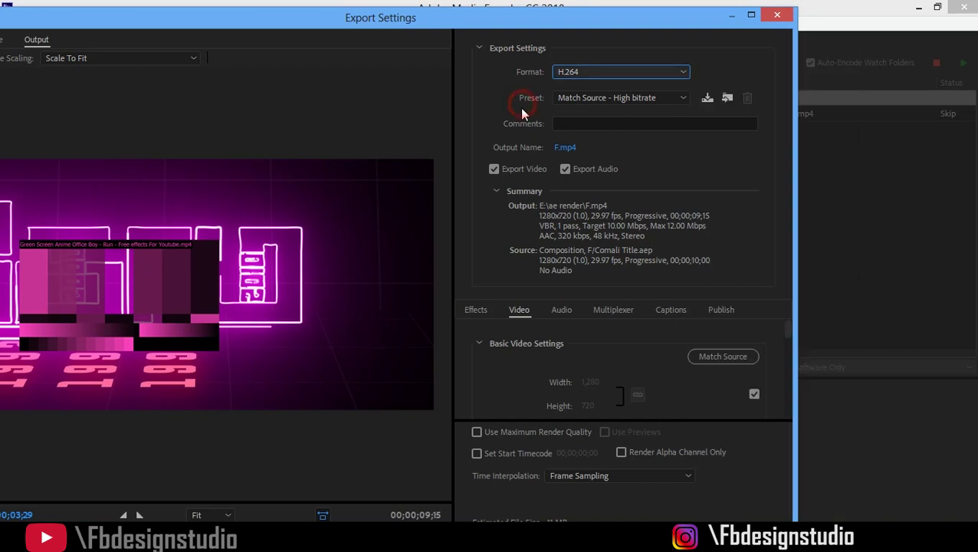
Try excluding audio from the F.mp4 export, and reapply the Match Source - High bitrate preset.
click(566, 174)
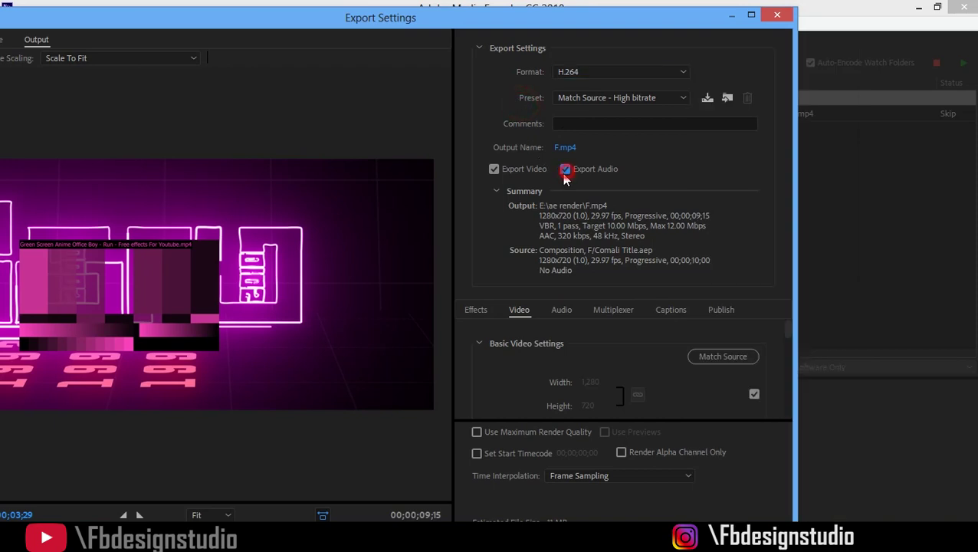
click(587, 100)
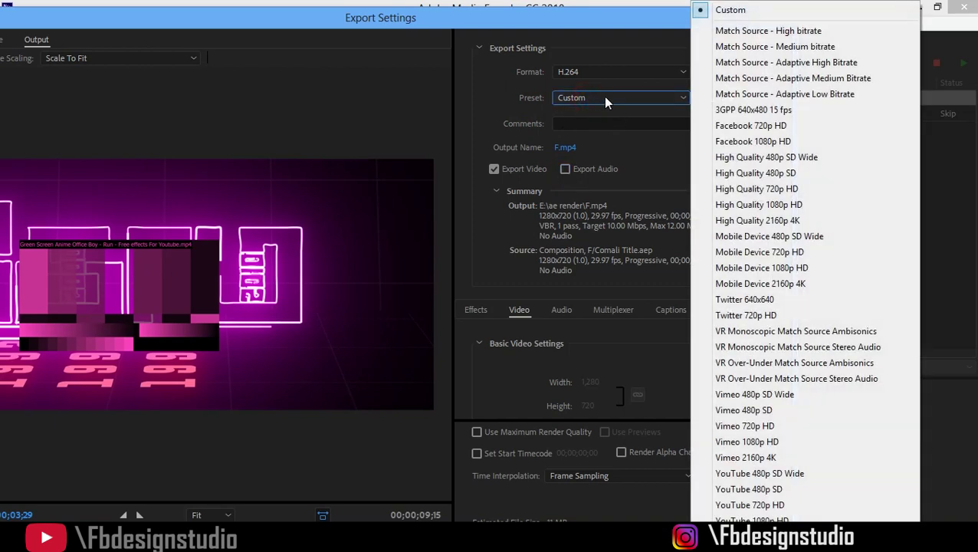
click(776, 32)
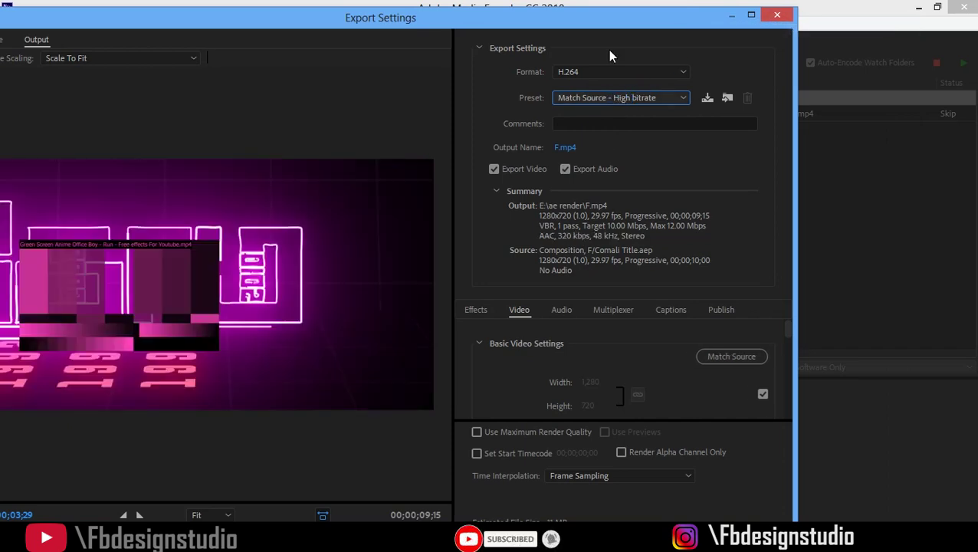
Maximize the export settings window, accept the settings for F.mp4 and start encoding the queue.
drag(617, 22, 614, 4)
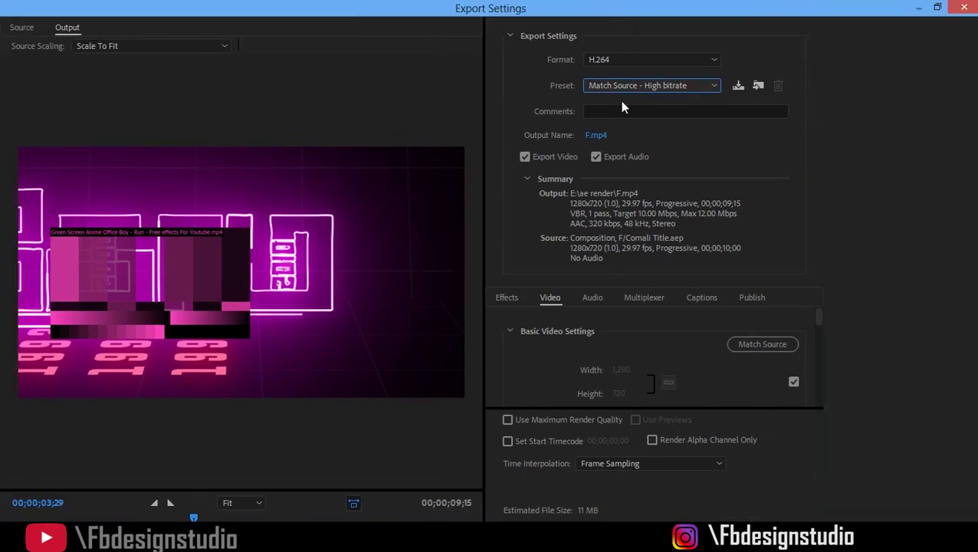
key(Return)
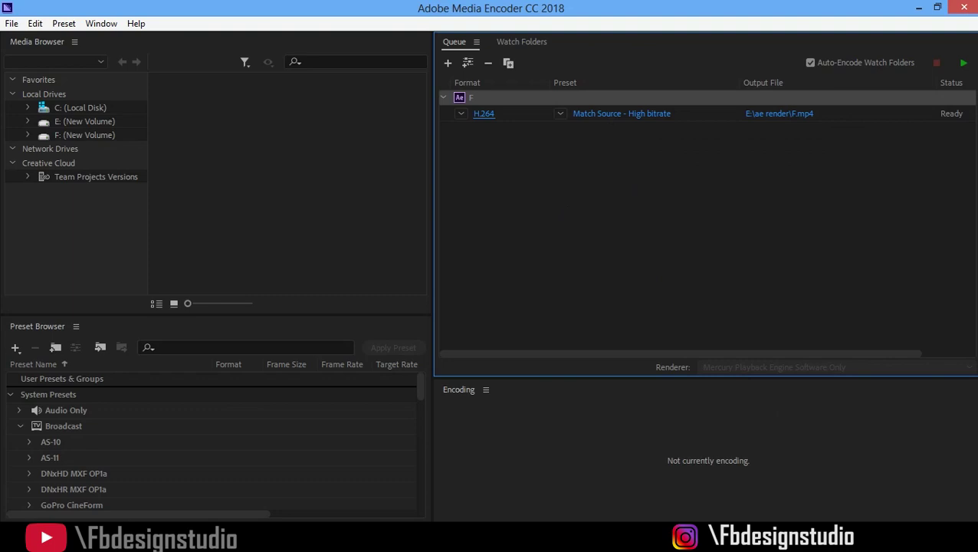
click(965, 63)
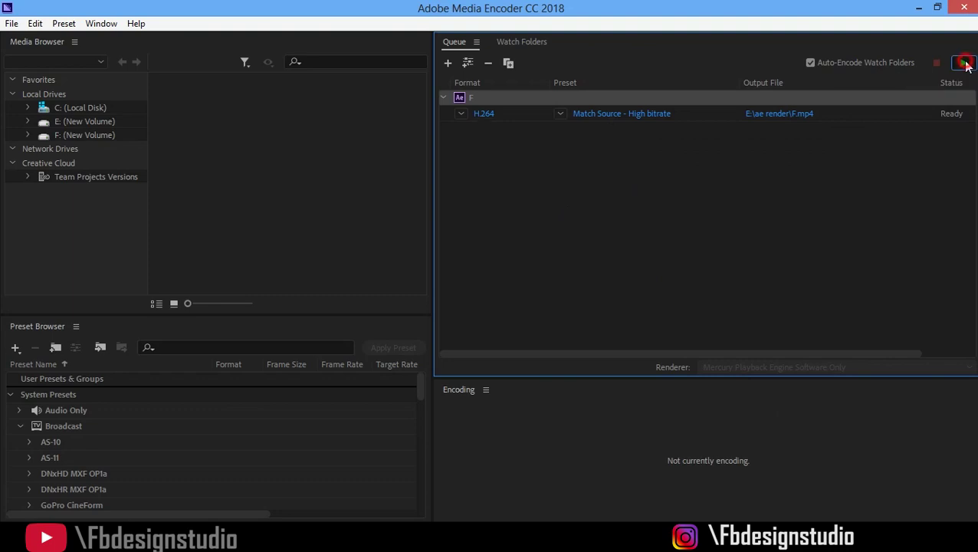